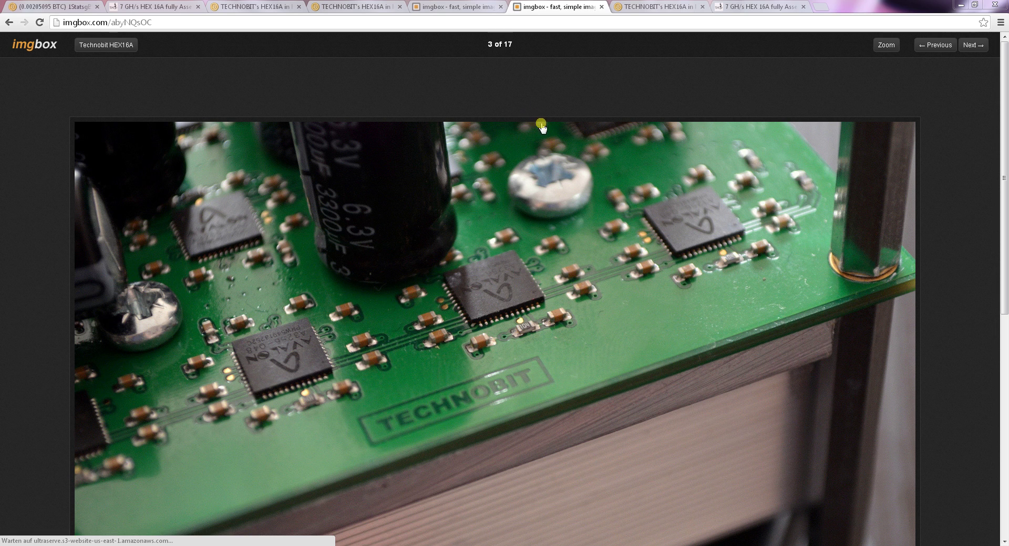
- Look over the DSC_0616.jpg close-up of the TECHNOBIT board in the imgbox gallery
left_click(370, 8)
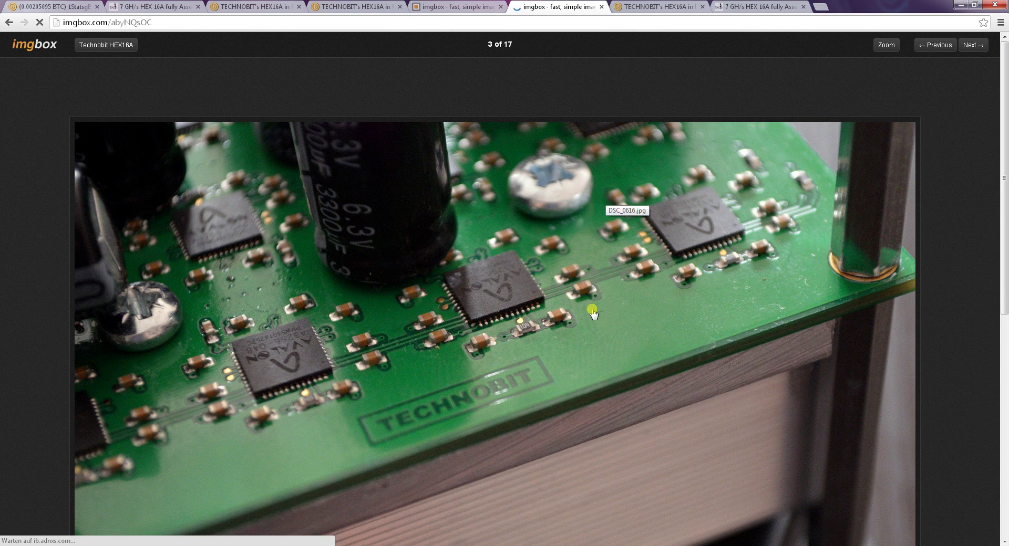
scroll(579, 308, "down", 3)
scroll(580, 308, "down", 3)
scroll(581, 299, "up", 6)
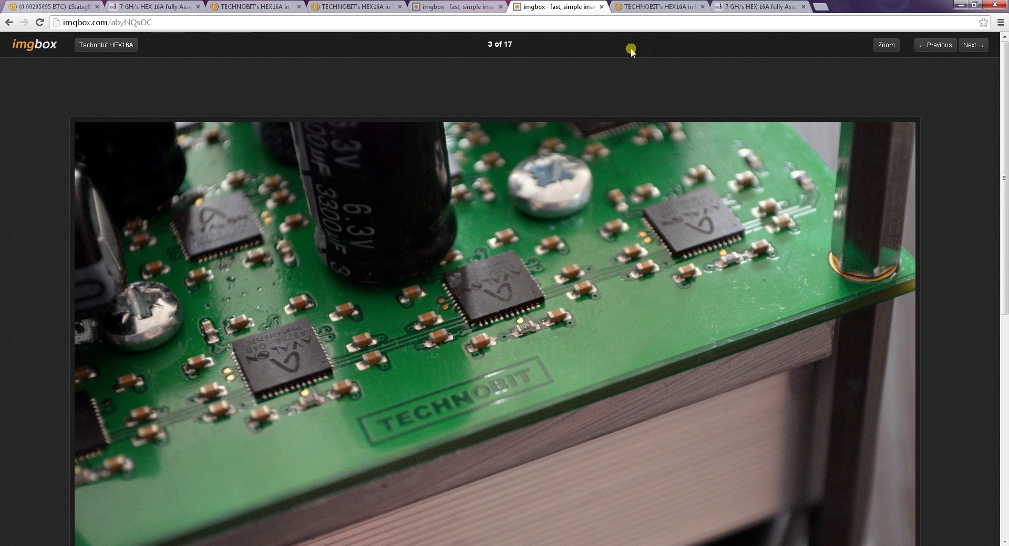
- Close the three remaining imgbox photo tabs
left_click(601, 6)
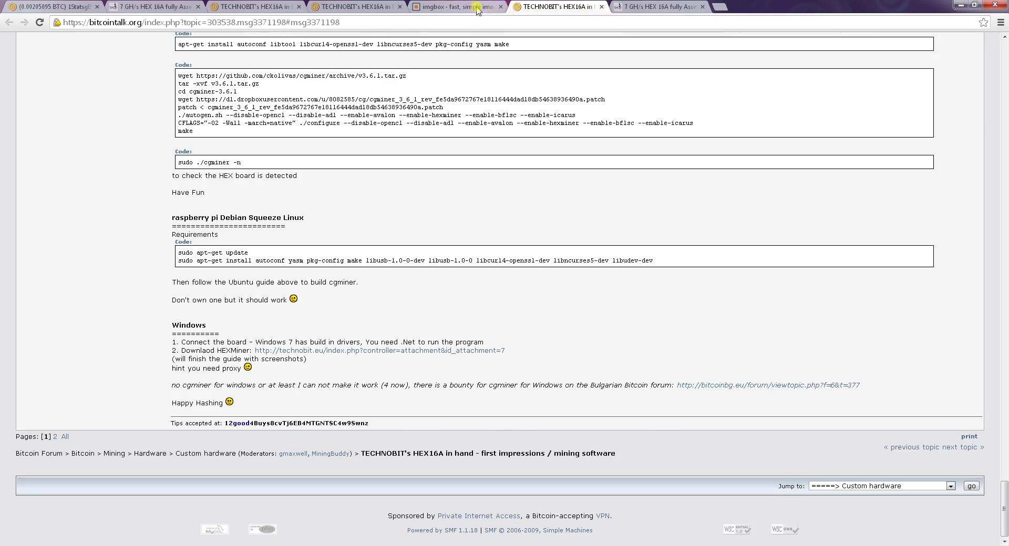
left_click(507, 9)
left_click(499, 7)
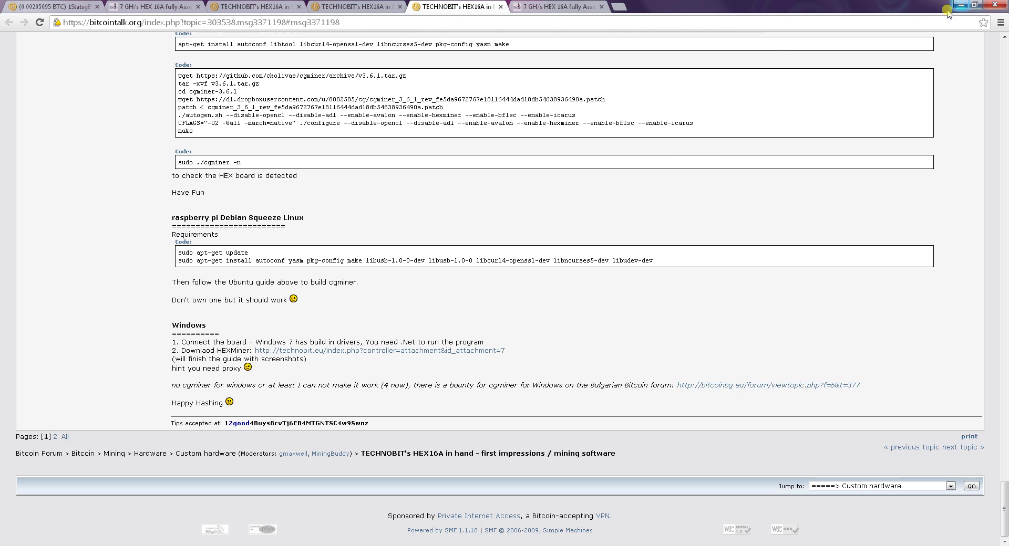
- Download the Wire_terminal_HEX16a wiring picture from the 7 GH/s HEX 16A product page
left_click(147, 7)
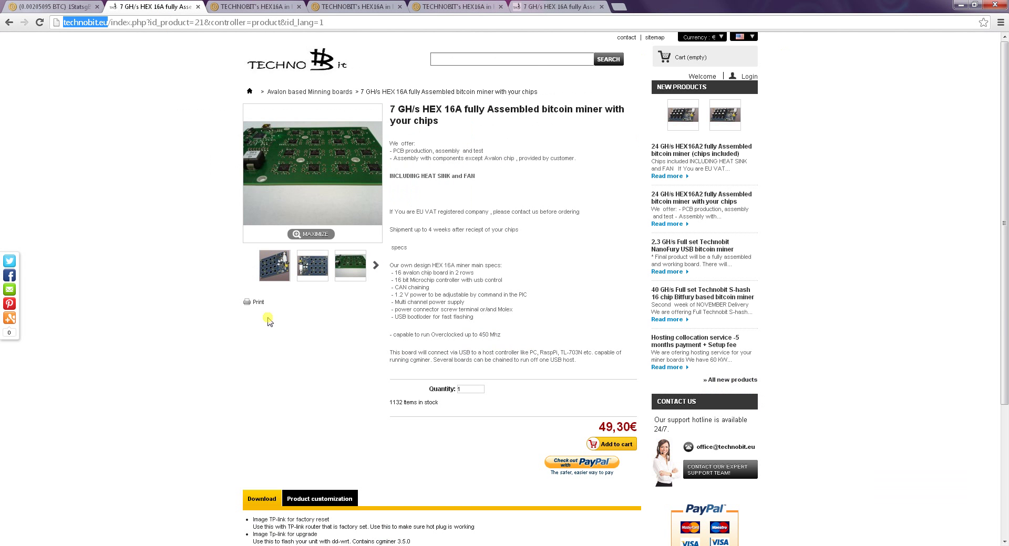
scroll(158, 253, "down", 3)
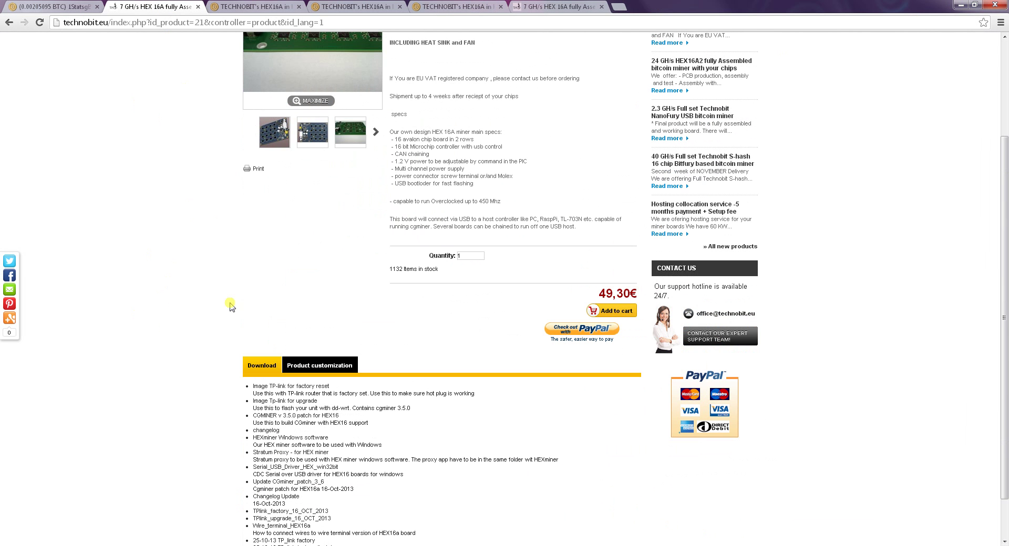
scroll(169, 460, "down", 2)
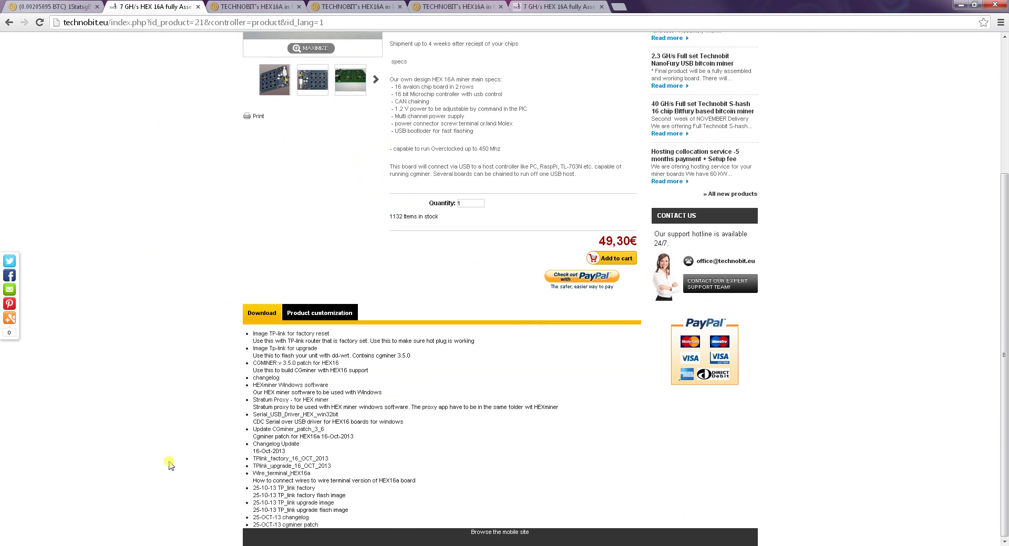
left_click(273, 474)
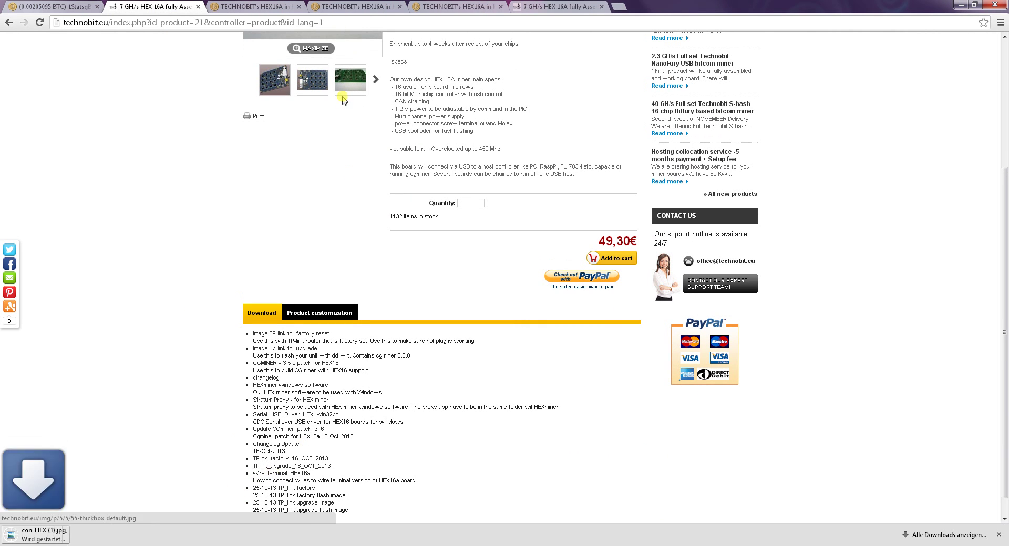
- Open con_HEX (1).jpg and zoom in and out on the +12 V and ground terminals
left_click(79, 540)
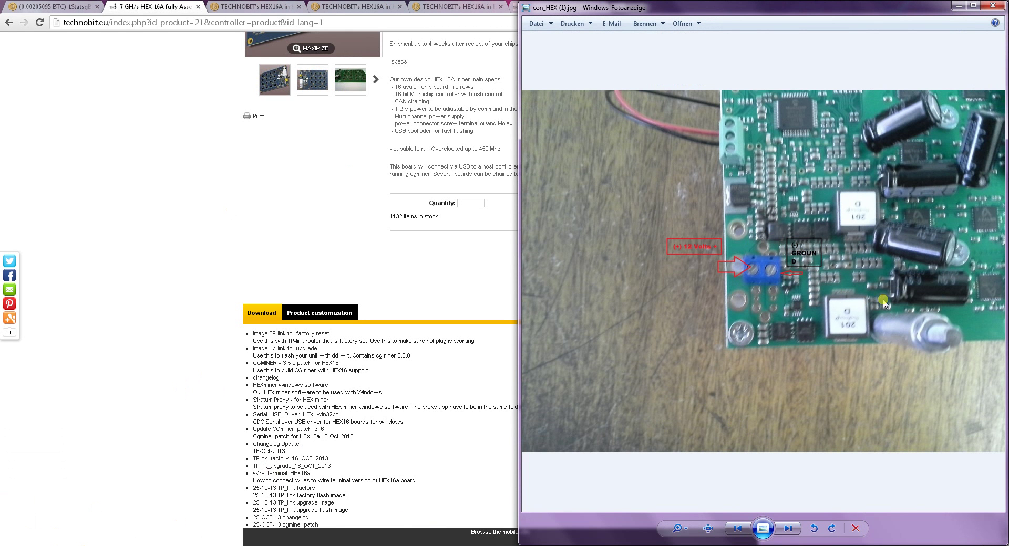
scroll(867, 287, "up", 2)
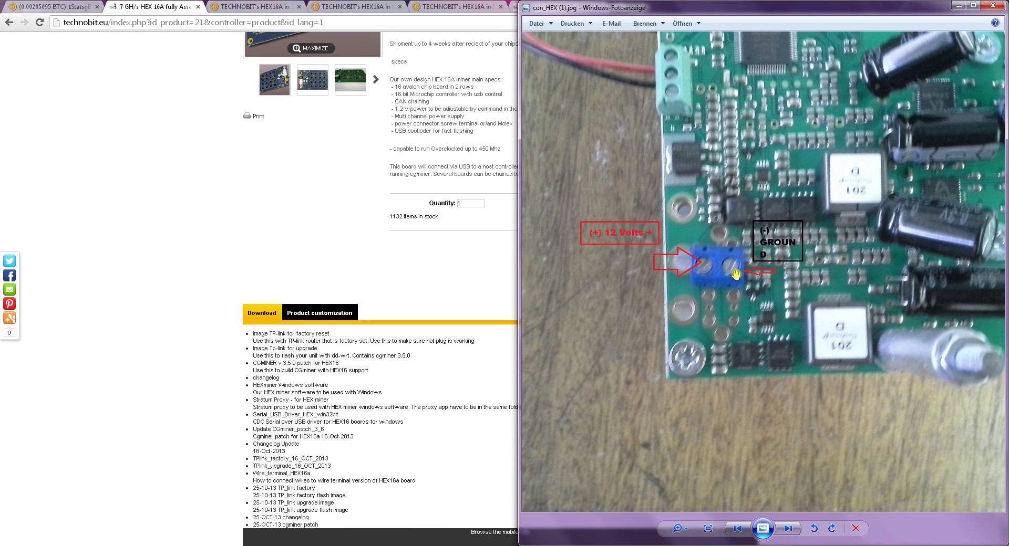
scroll(773, 287, "down", 1)
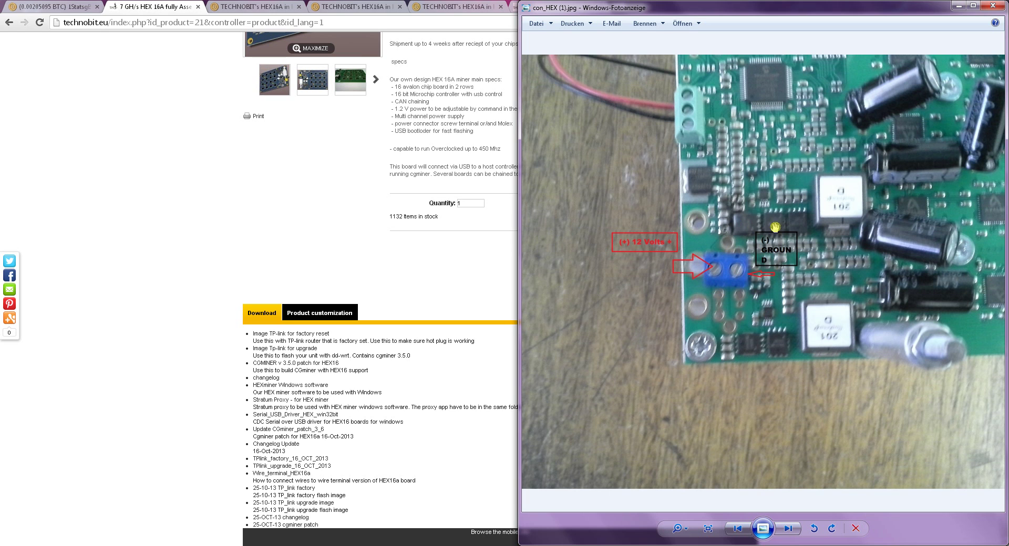
- Open the Molex Wikipedia article in a new tab via the 'wiki' suggestion
left_click(282, 227)
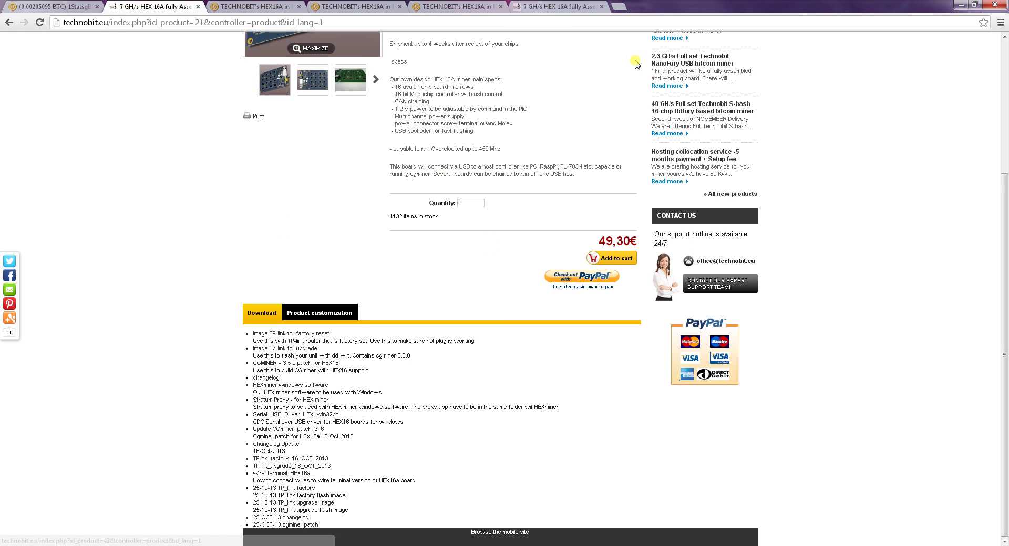
left_click(619, 8)
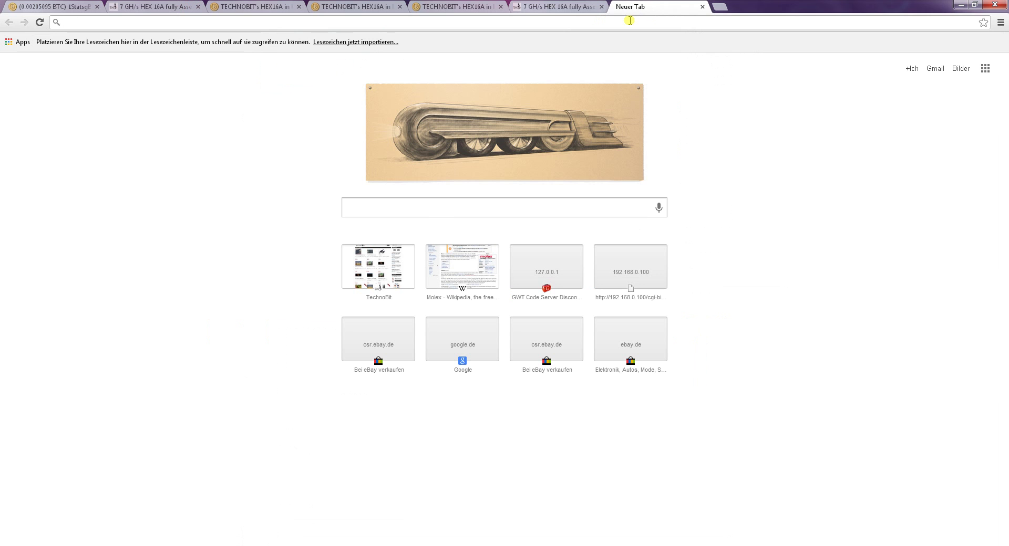
type("wiki")
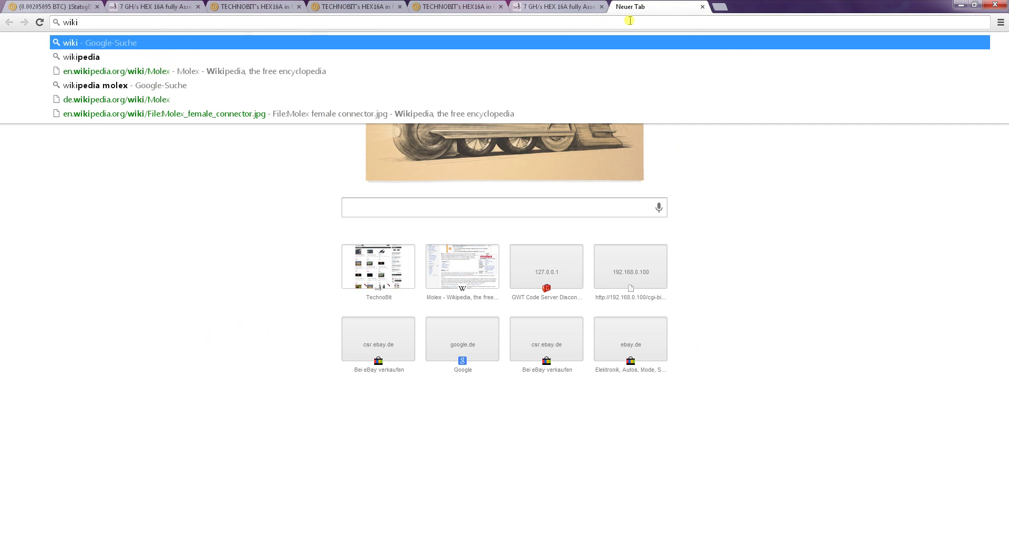
key("Down")
key("Down")
key("Return")
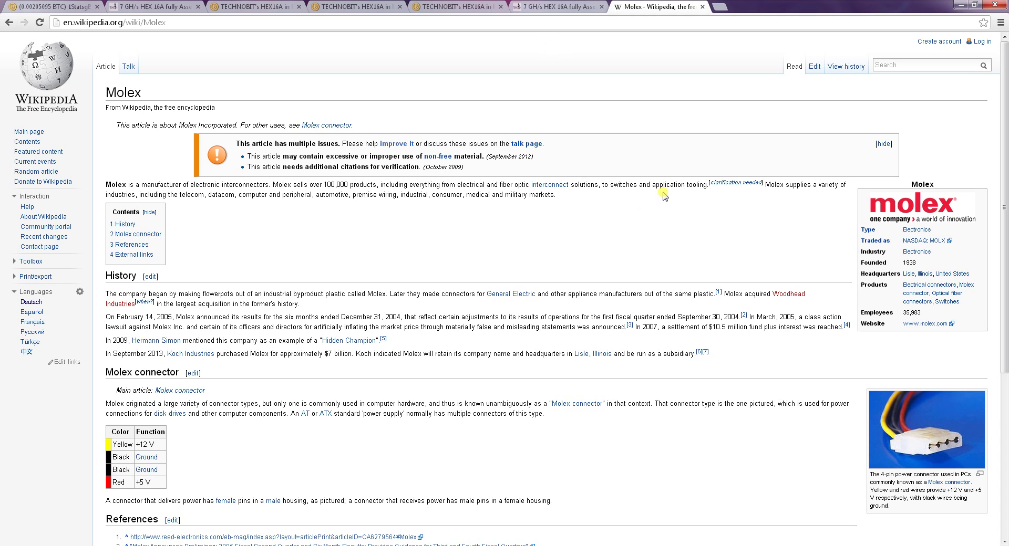
- Read the Molex colour table's +12 V and Ground rows, then bring back the wiring photo
scroll(751, 283, "down", 2)
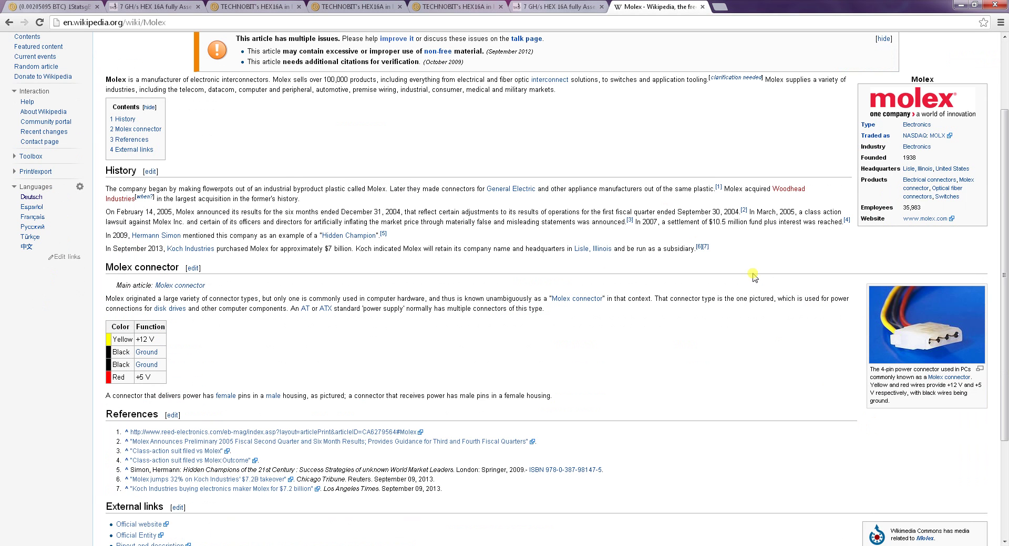
scroll(798, 332, "up", 2)
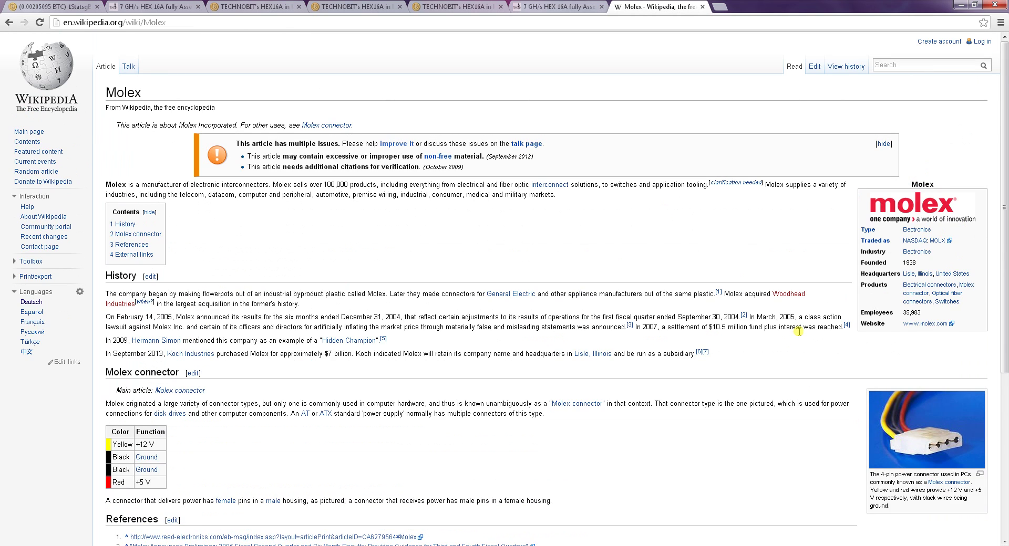
scroll(814, 342, "down", 1)
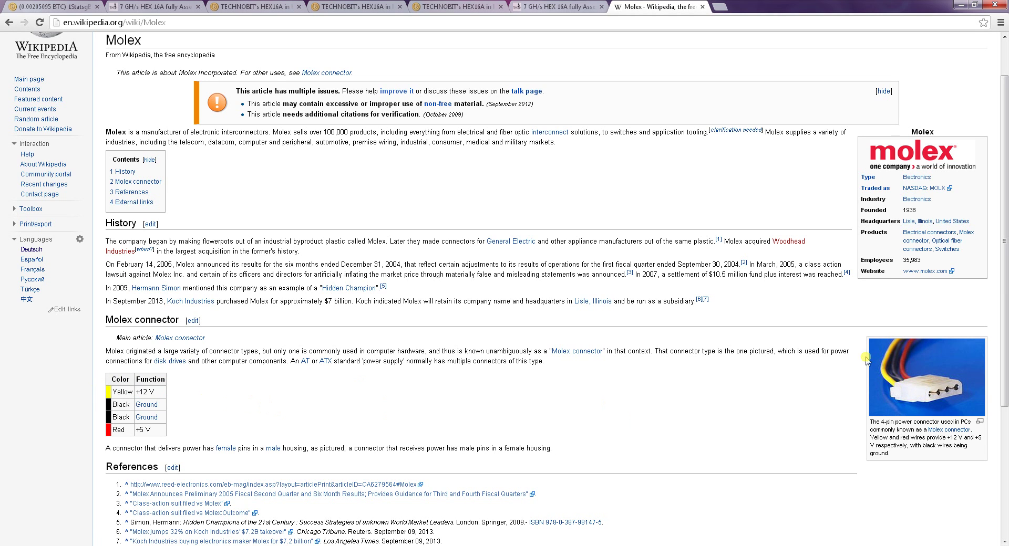
left_click_drag(117, 405, 450, 419)
left_click(449, 418)
left_click(548, 6)
left_click(631, 7)
key("alt+Tab")
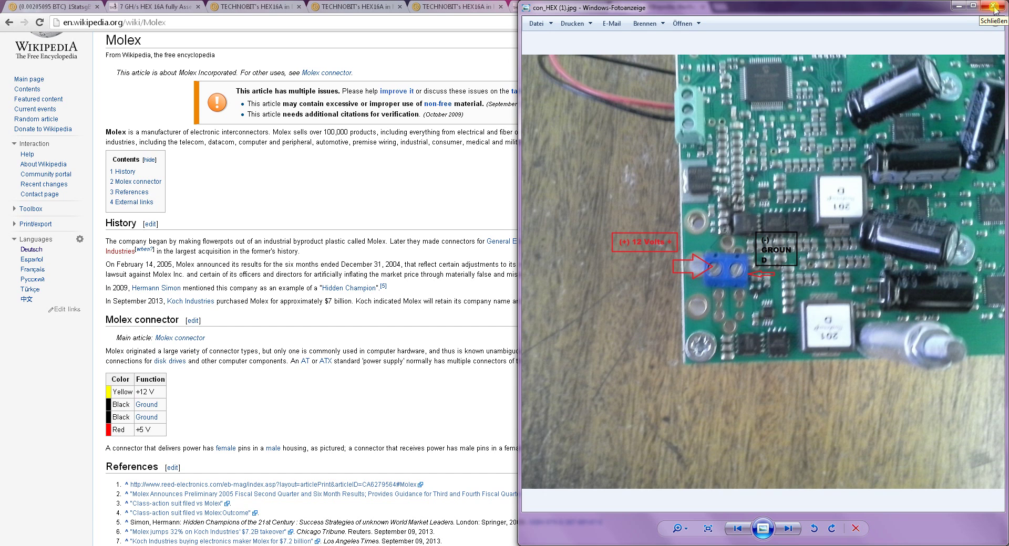
- Close the wiring photo and Molex tab, and go to the technobit.eu home page
left_click(994, 8)
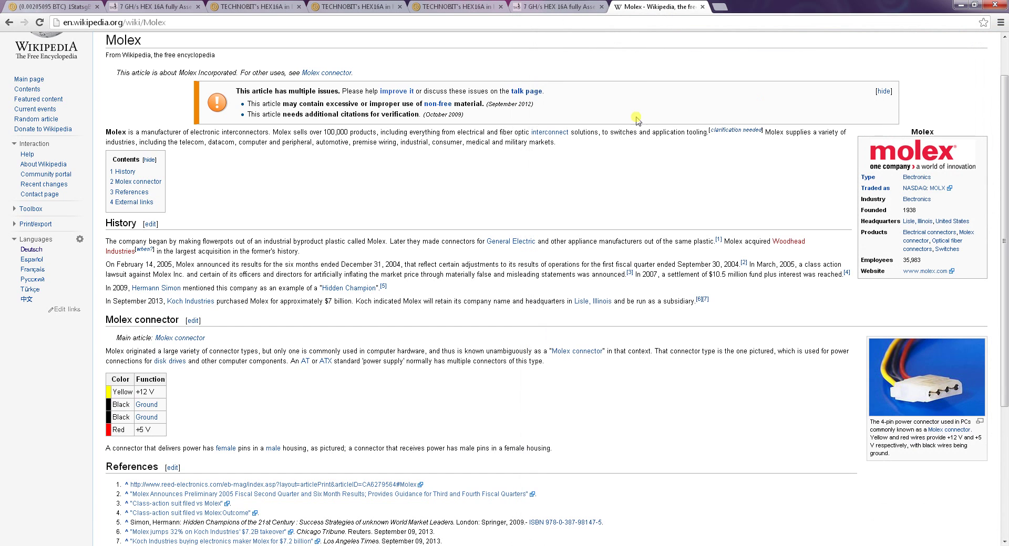
left_click(702, 8)
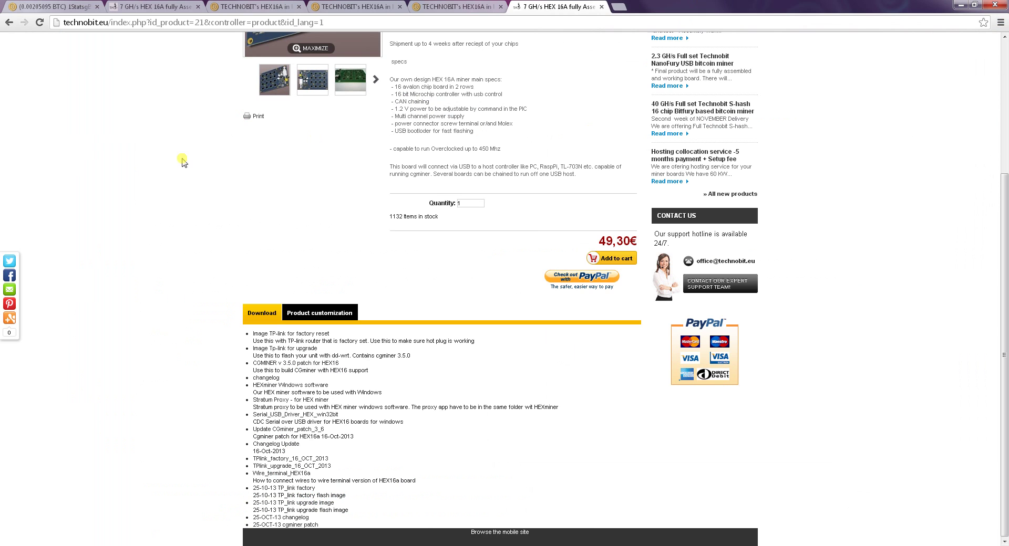
left_click(154, 6)
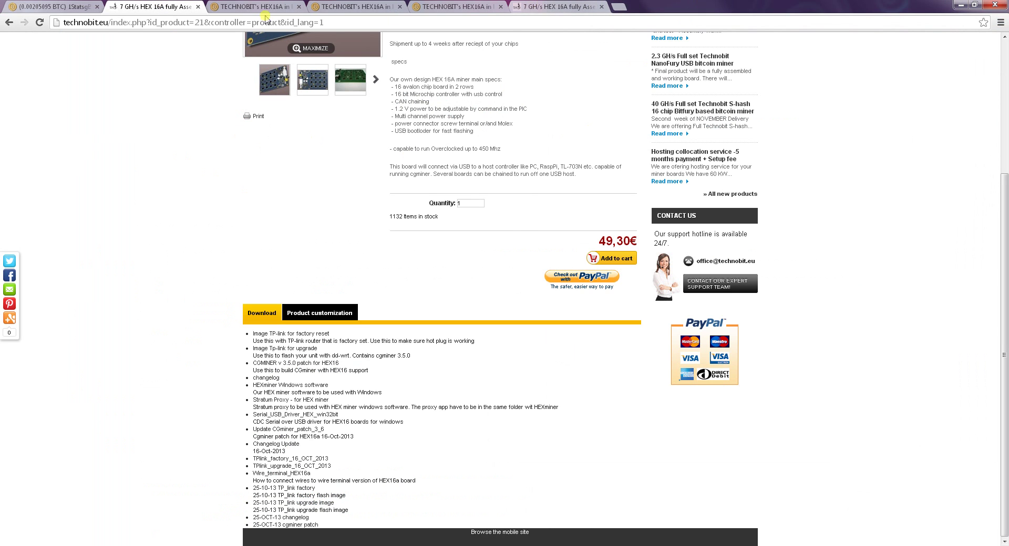
left_click_drag(108, 22, 447, 28)
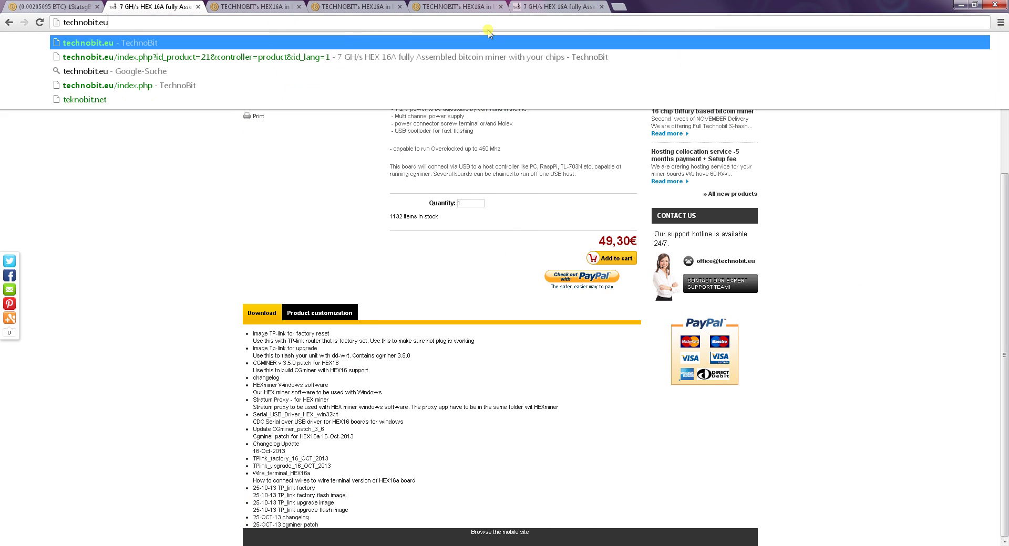
key("Return")
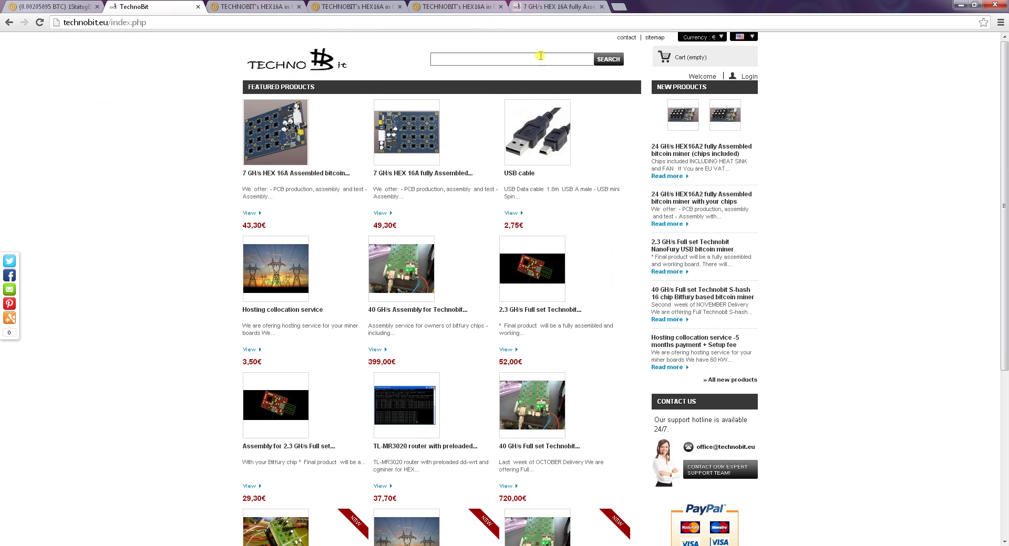
- From the 7 GH/s HEX 16A product page, download the HEXminer Windows software and Stratum Proxy
scroll(917, 200, "down", 5)
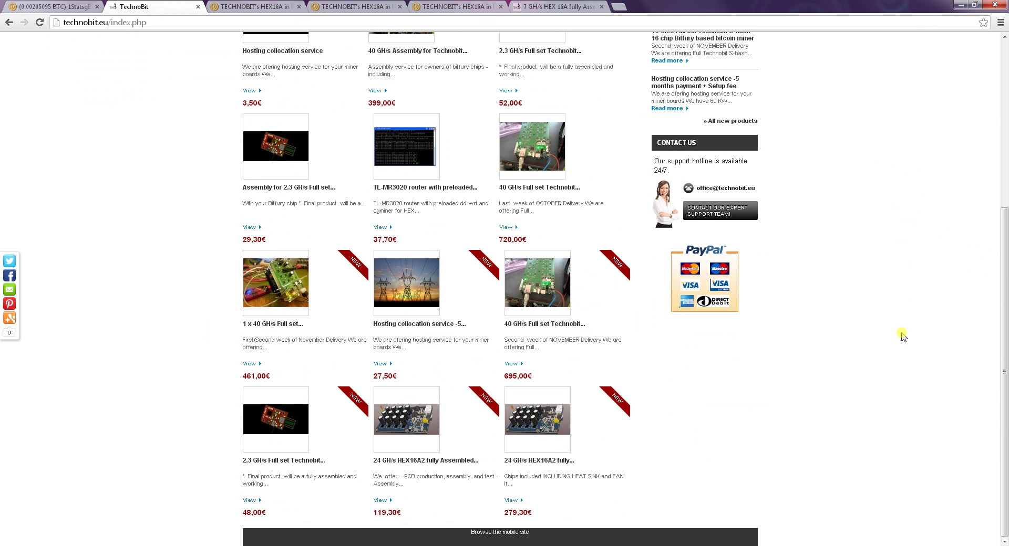
scroll(901, 339, "up", 1)
scroll(902, 336, "up", 4)
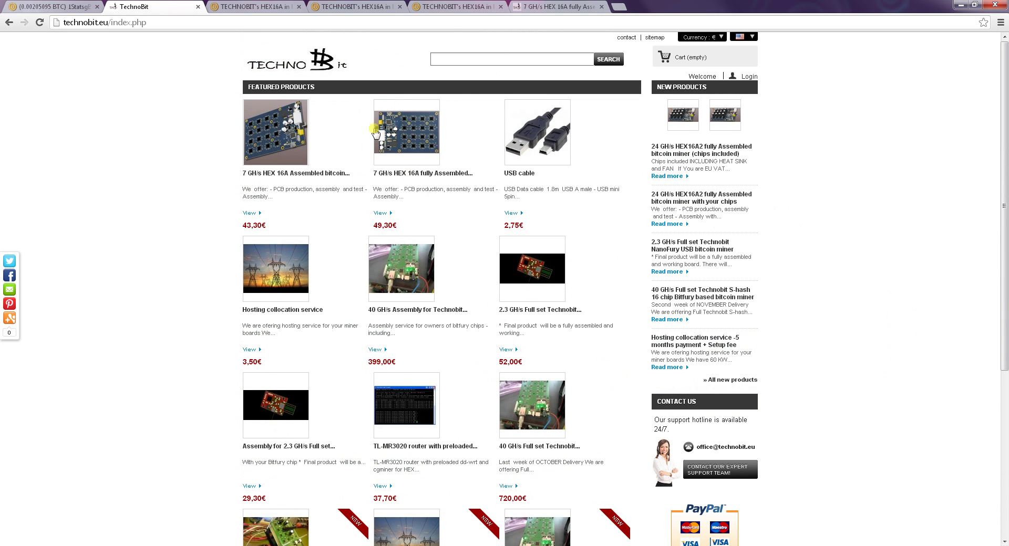
left_click(410, 176)
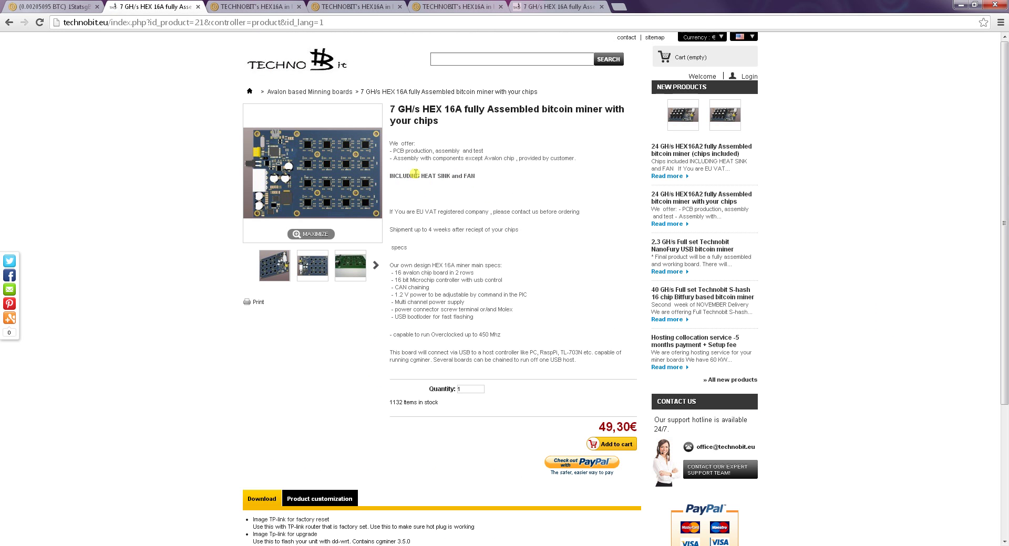
scroll(121, 210, "down", 3)
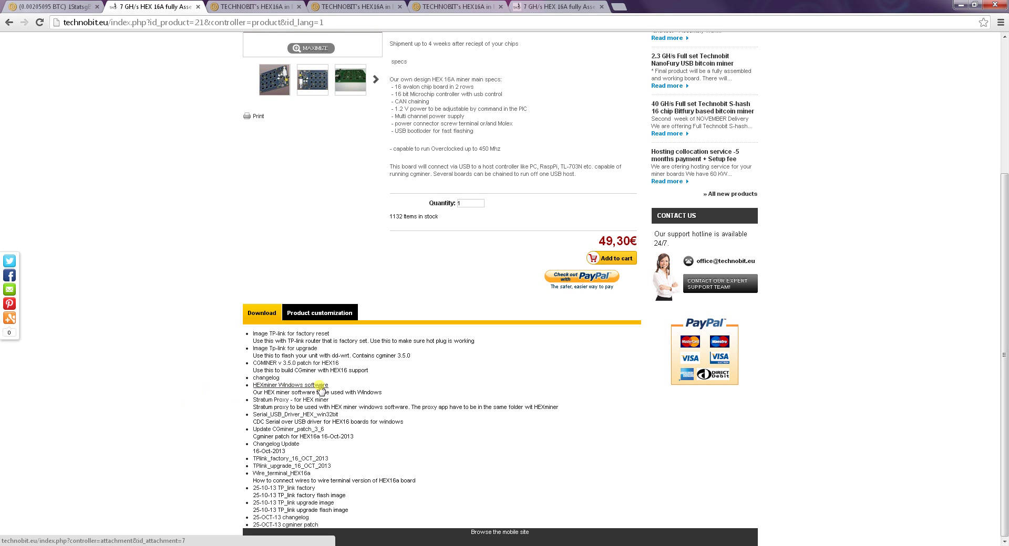
left_click(319, 386)
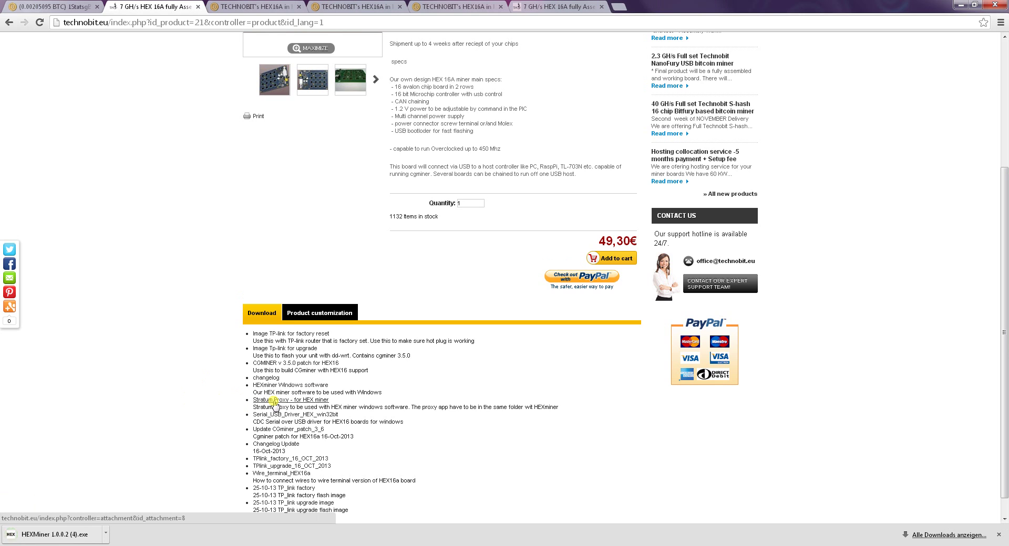
left_click(299, 401)
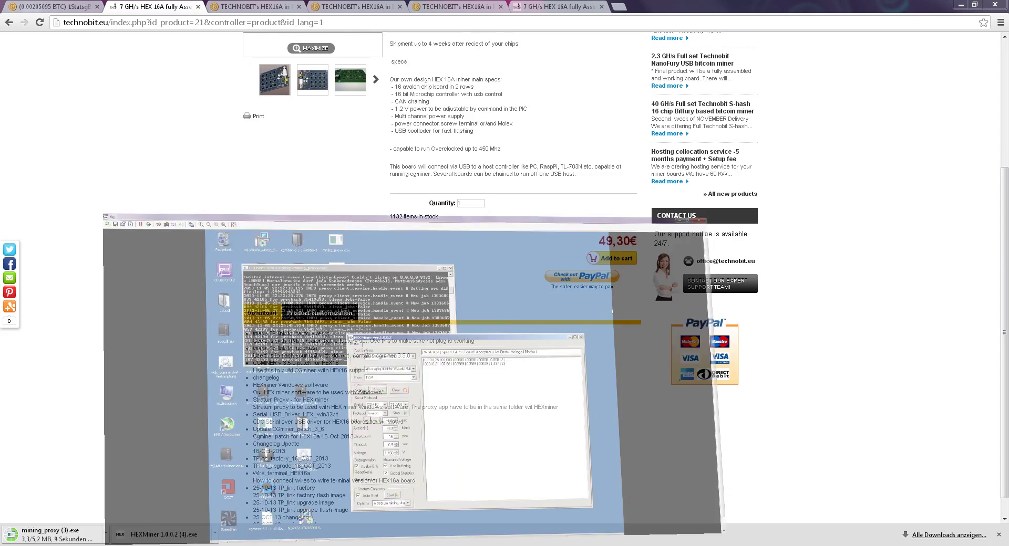
- Bring up the rig's remote desktop and close the HEX Miner 1.0.0.2 window
left_click(274, 499)
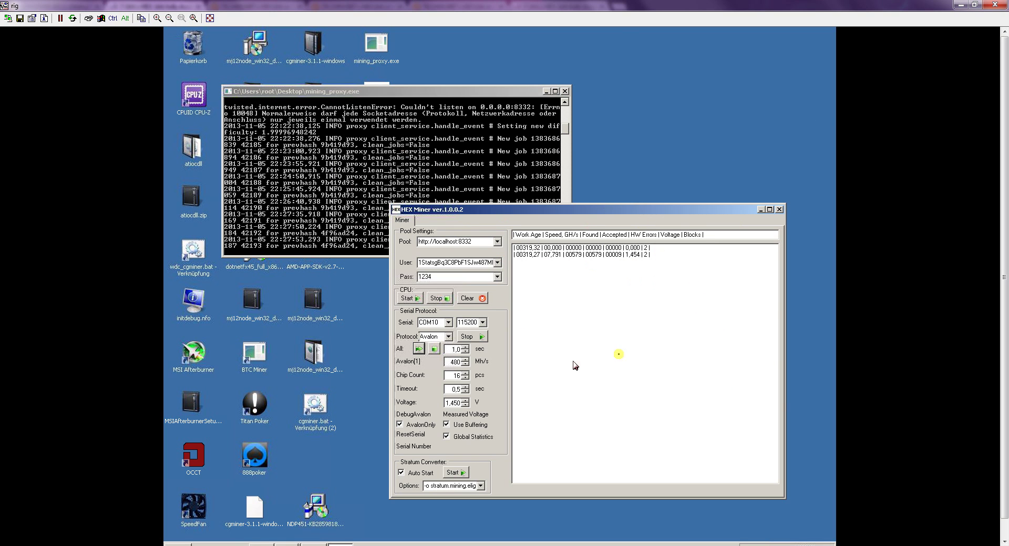
left_click(779, 210)
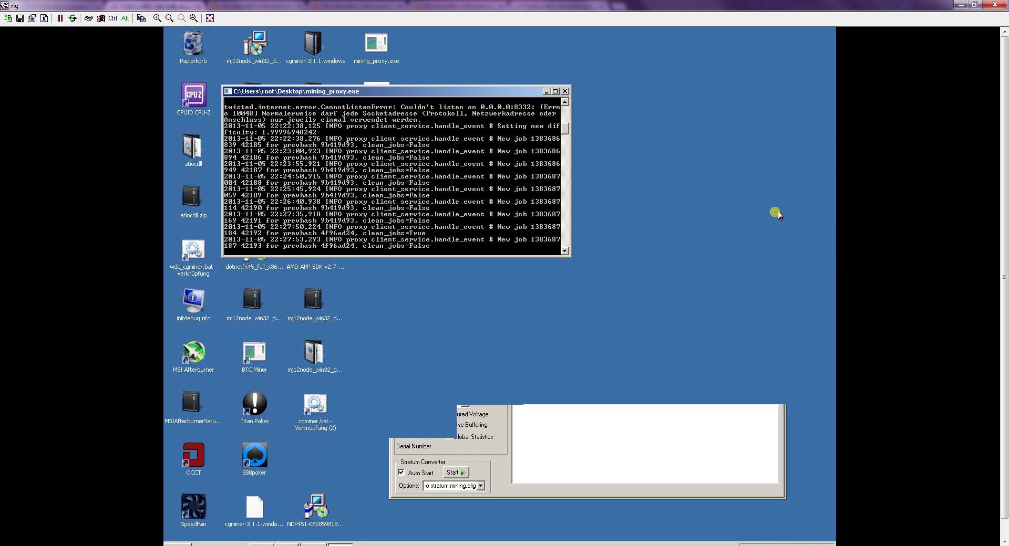
- Close the mining_proxy.exe console, relaunch it from the desktop, then close it again
left_click(565, 91)
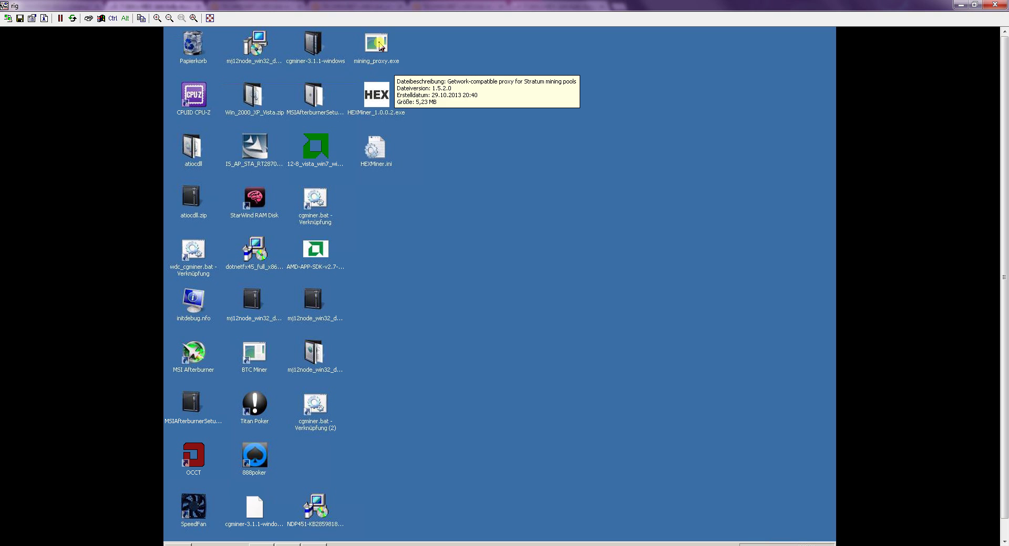
left_click(375, 51)
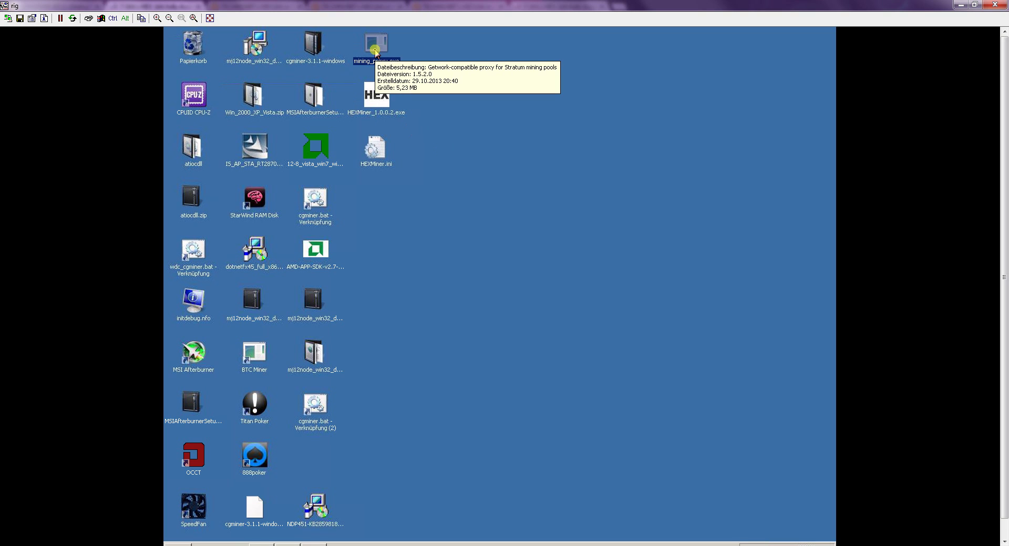
double_click(375, 50)
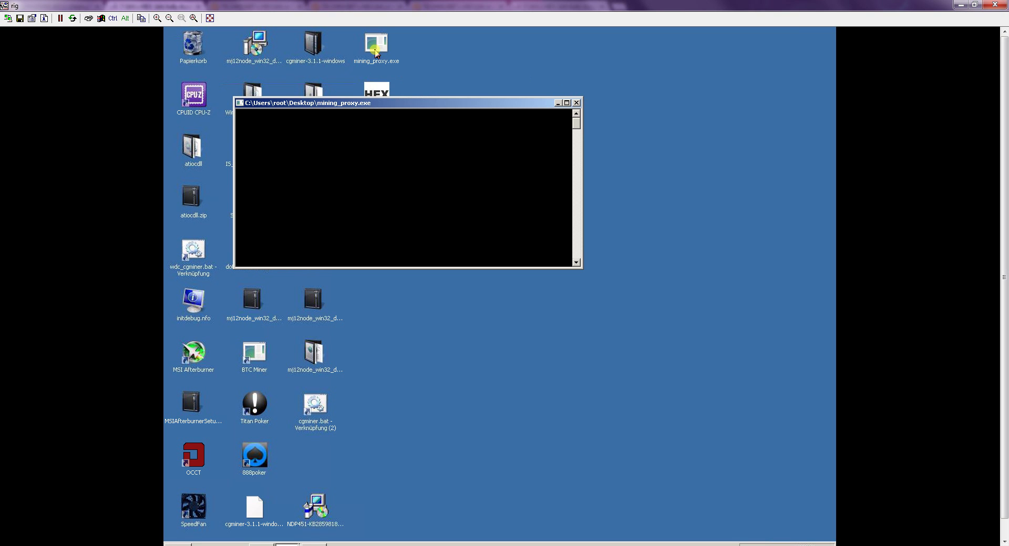
left_click_drag(385, 106, 504, 142)
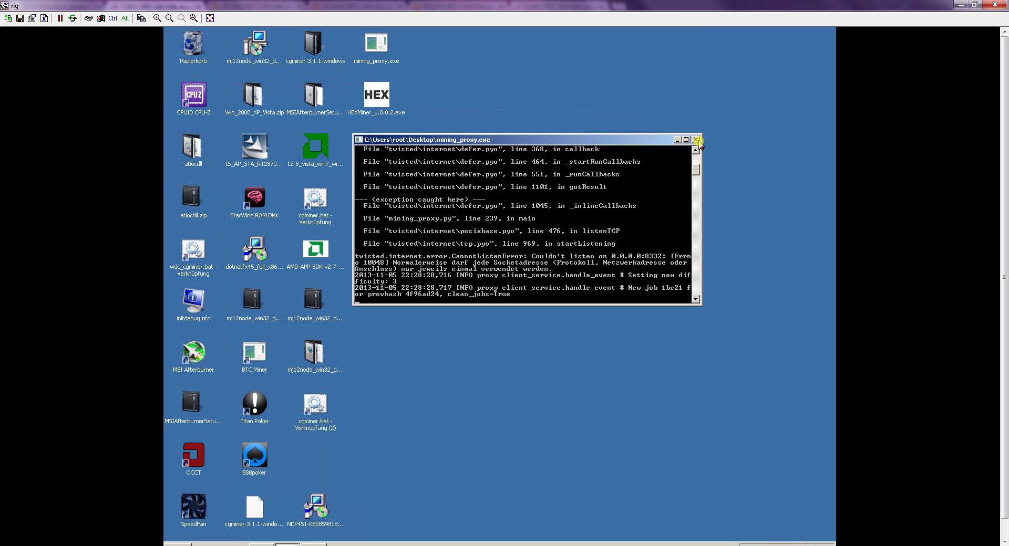
left_click(696, 140)
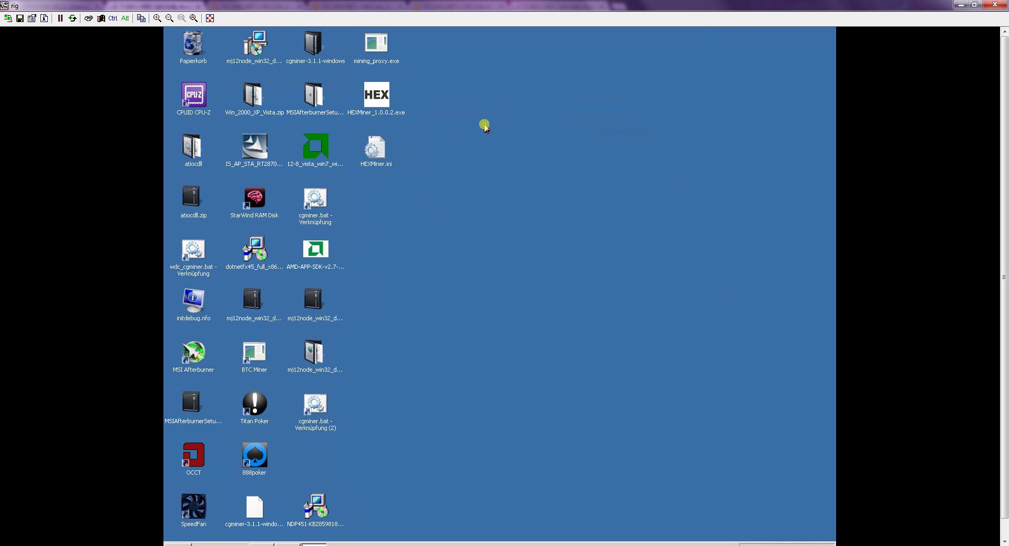
- Launch HEXMiner_1.0.0.2.exe and place the proxy console top-left with the miner beside it
double_click(378, 99)
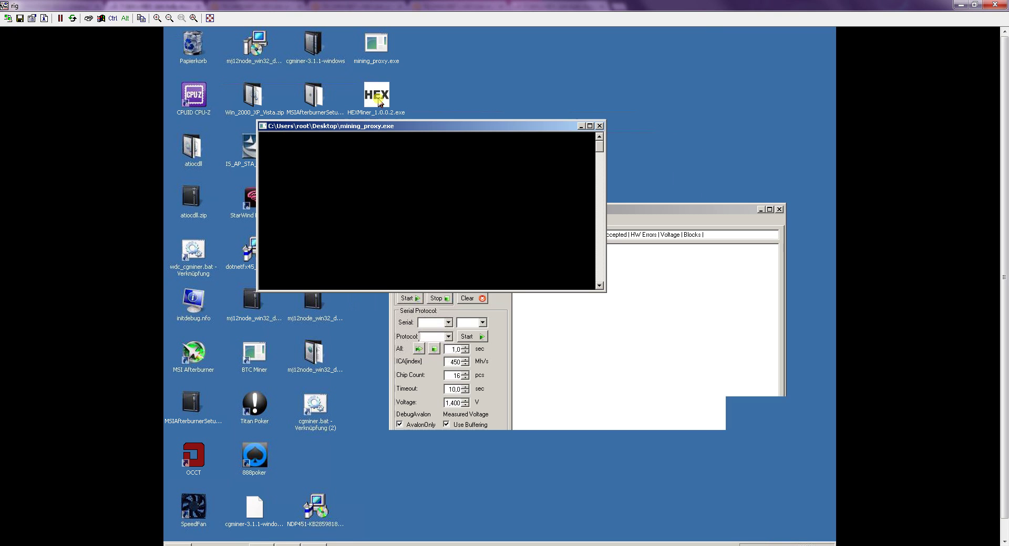
left_click_drag(515, 129, 430, 54)
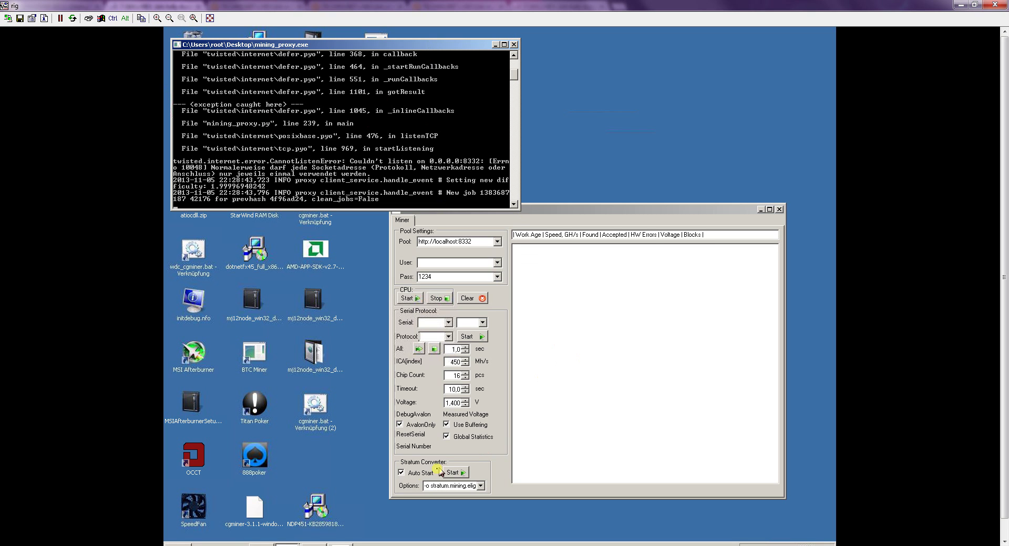
left_click(400, 474)
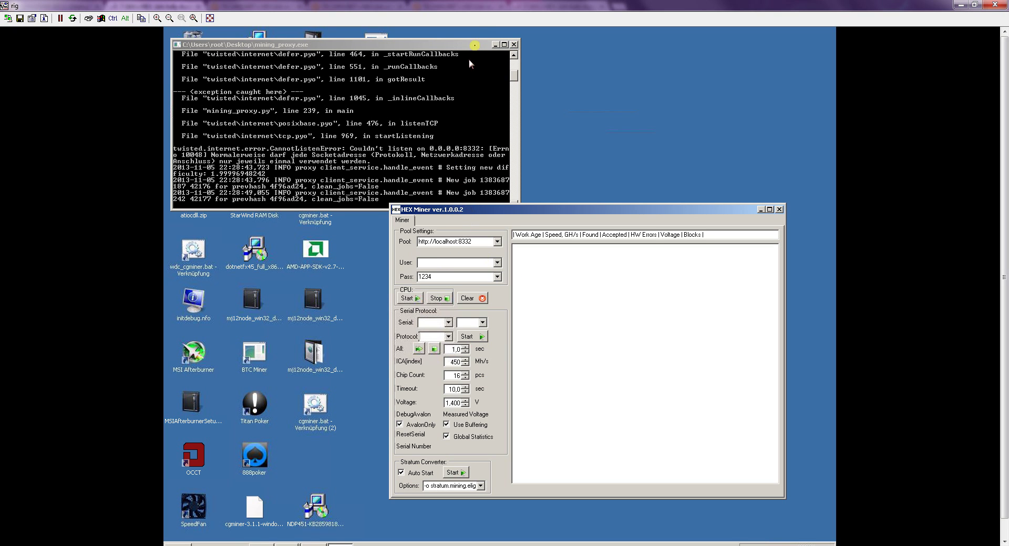
left_click_drag(464, 45, 460, 35)
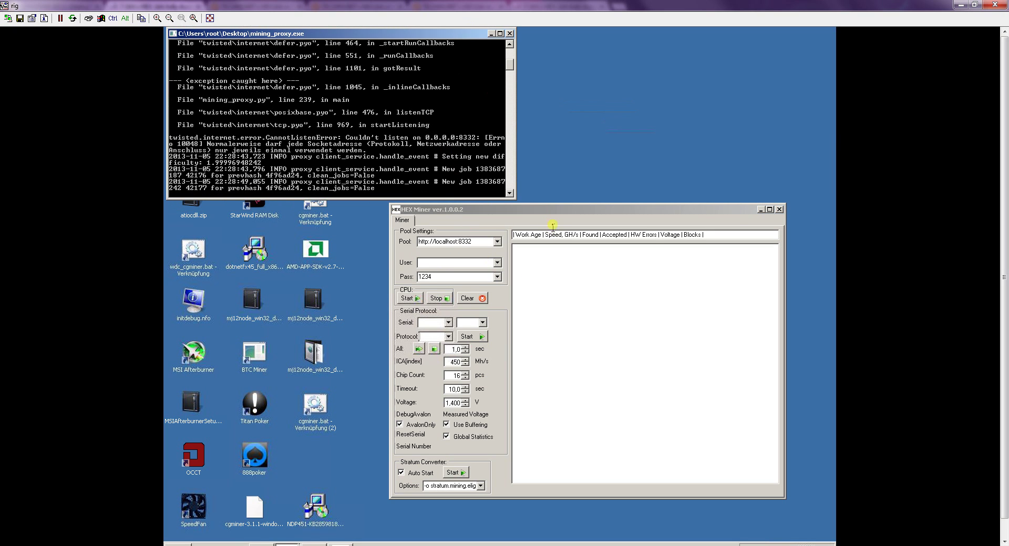
left_click_drag(553, 214, 521, 218)
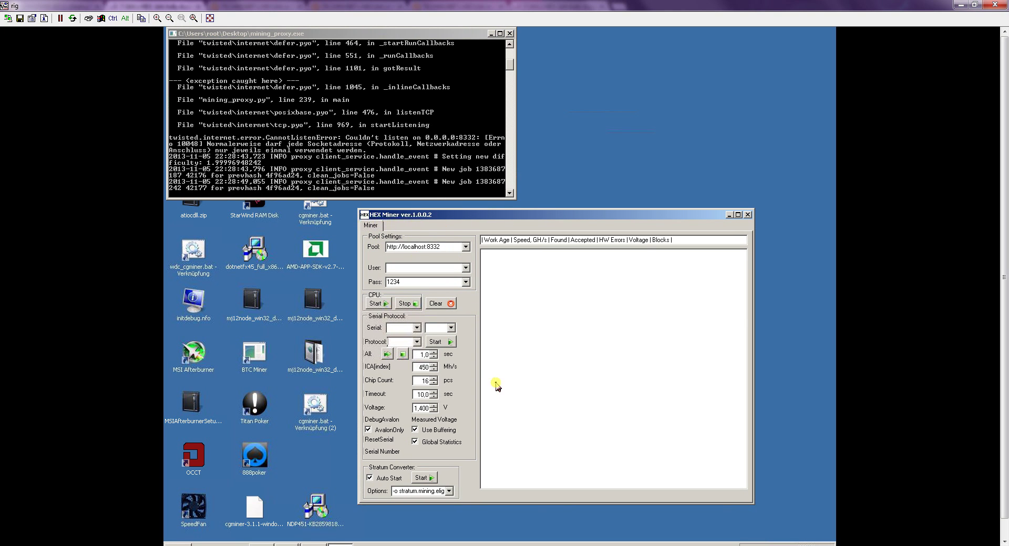
double_click(449, 247)
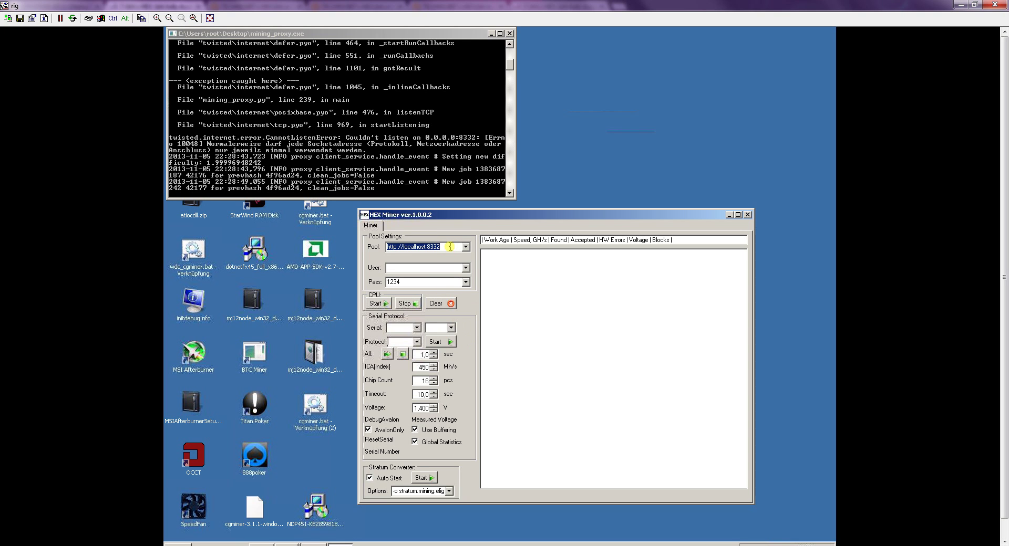
left_click(446, 248)
left_click_drag(444, 247, 396, 252)
left_click(353, 37)
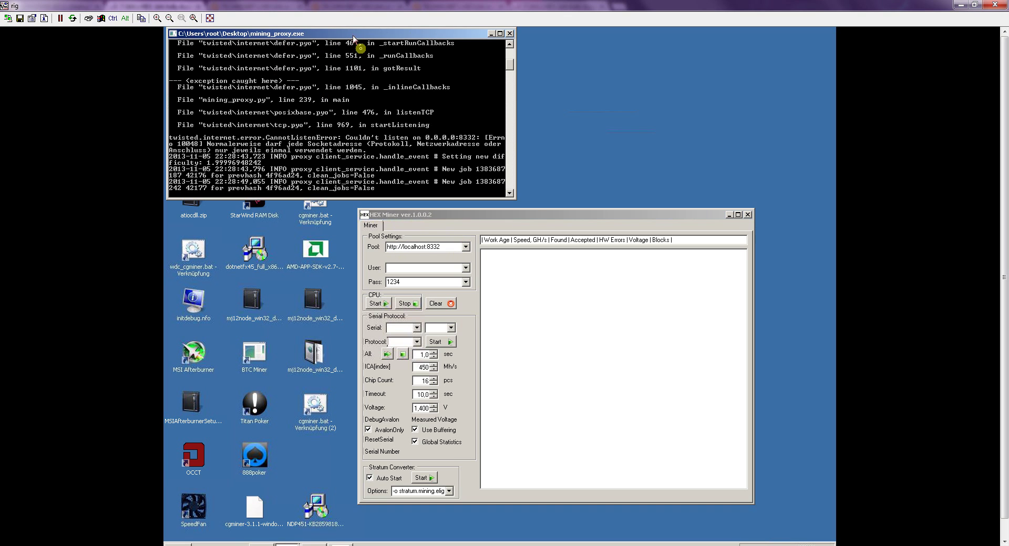
left_click(441, 218)
left_click(422, 268)
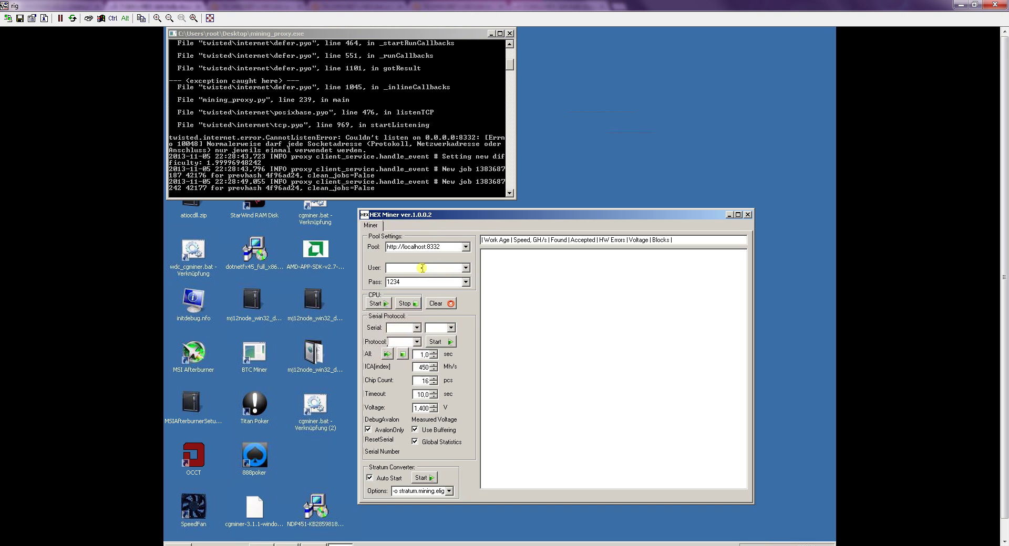
type("1StatsgBq3C8PbF1SJw487MEUHhZahyvR")
double_click(420, 266)
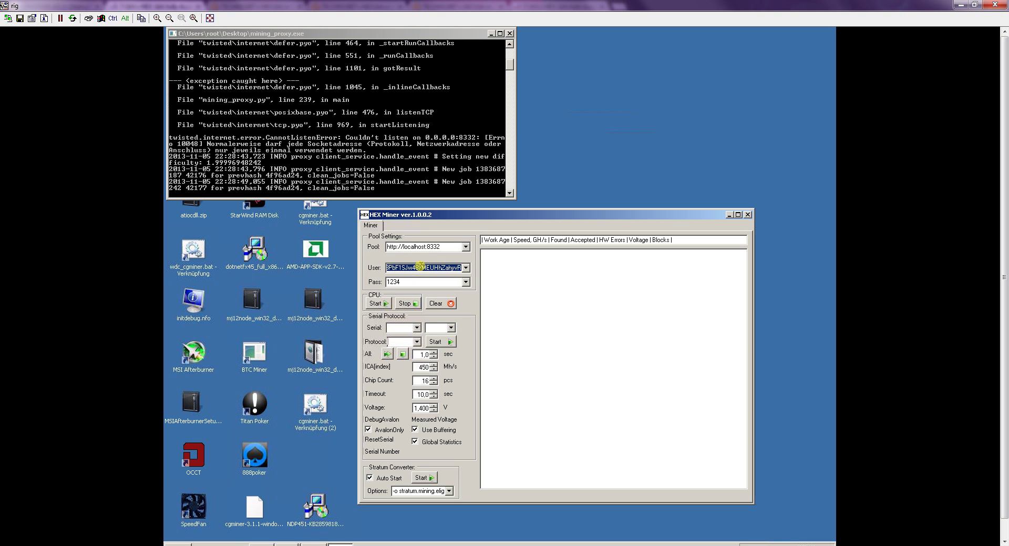
key("Tab")
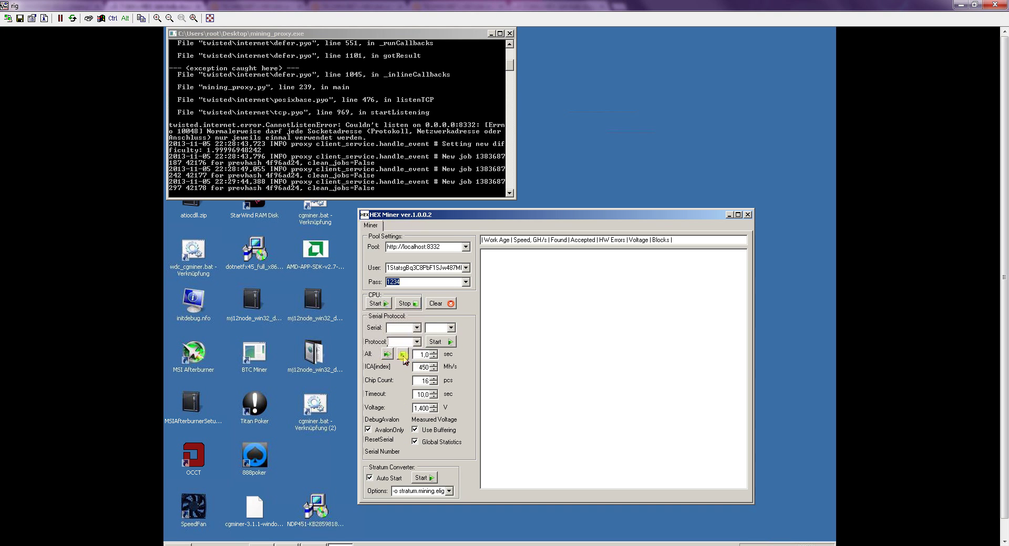
- Stop mining, raise the Avalon clock to 480 MHz, and restart mining on all devices
left_click(403, 357)
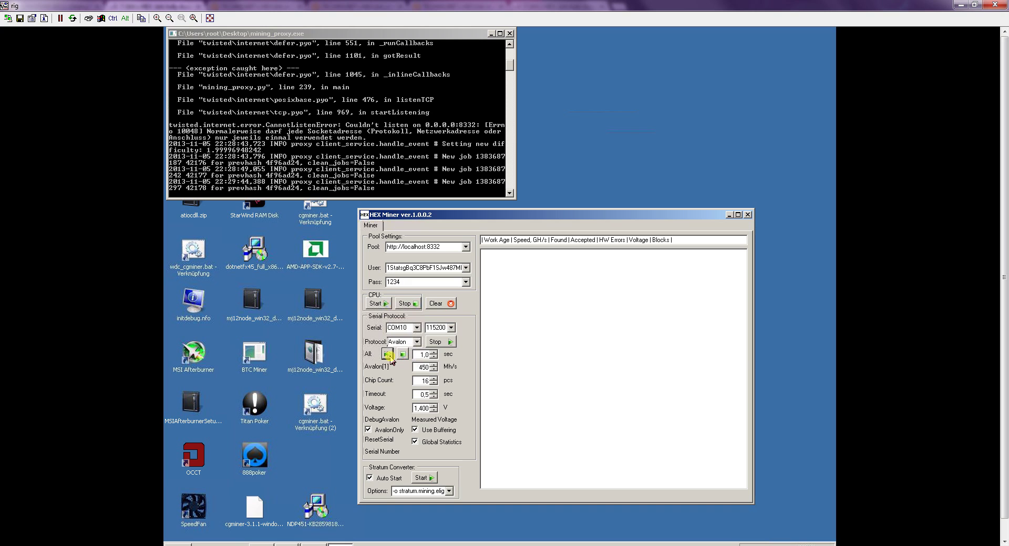
left_click(403, 356)
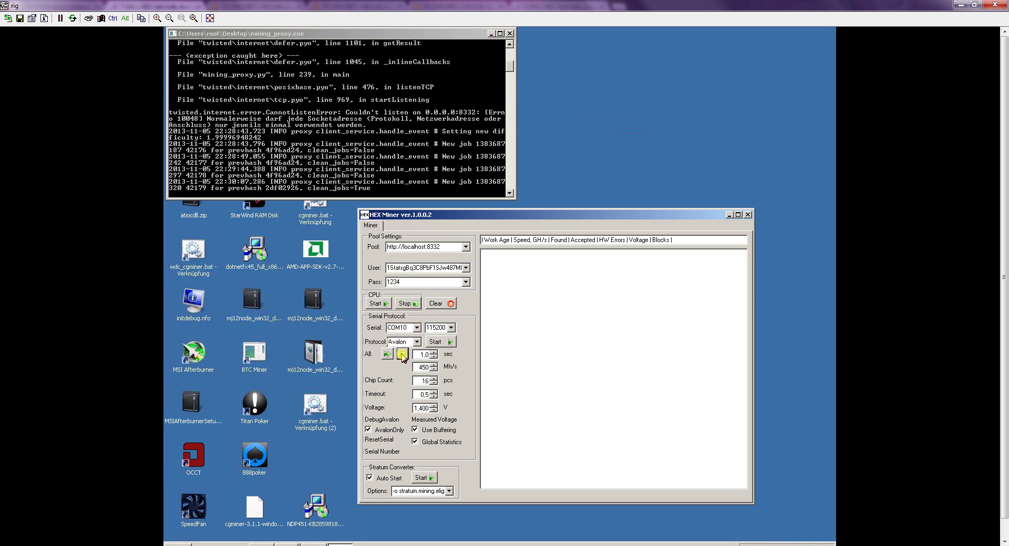
left_click(391, 355)
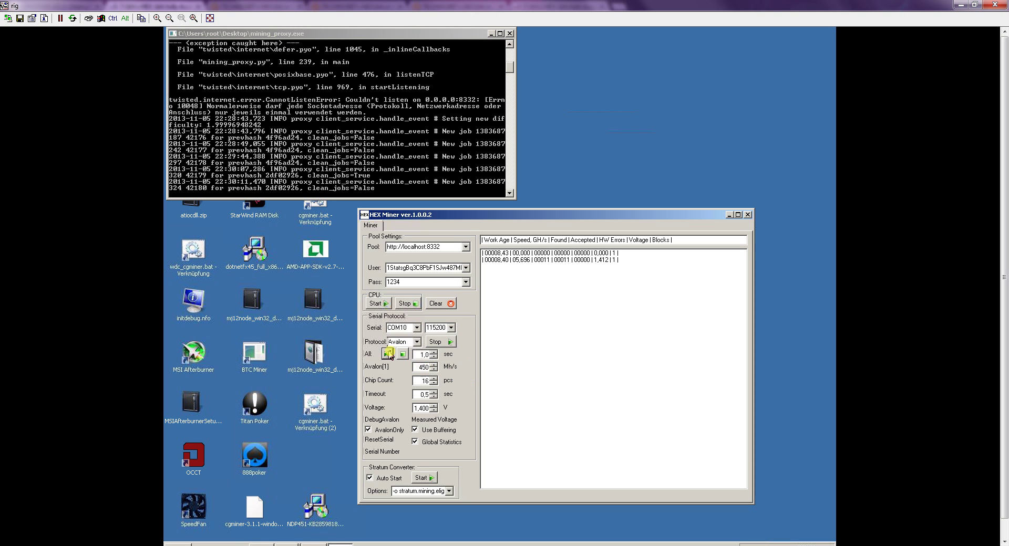
left_click(403, 354)
left_click(434, 364)
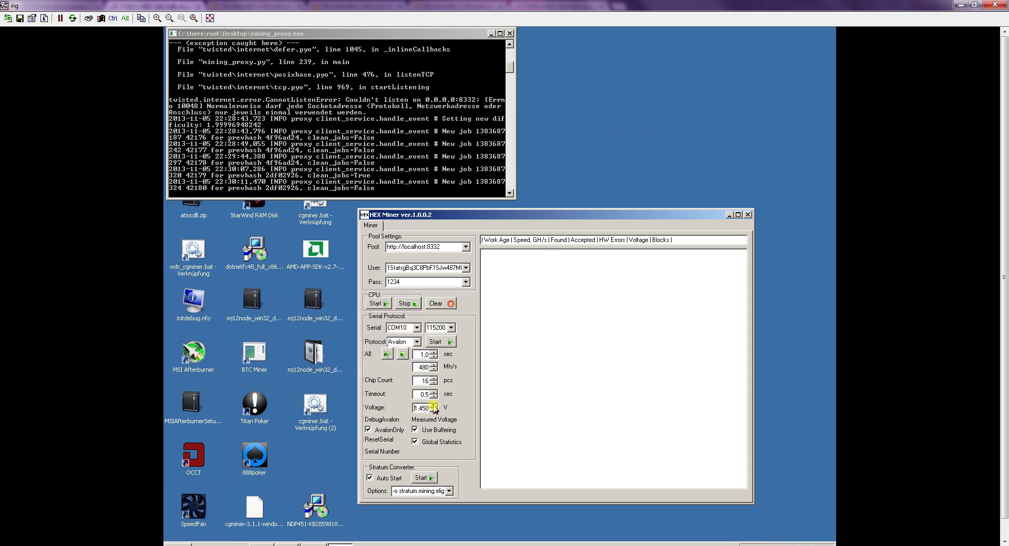
left_click(386, 355)
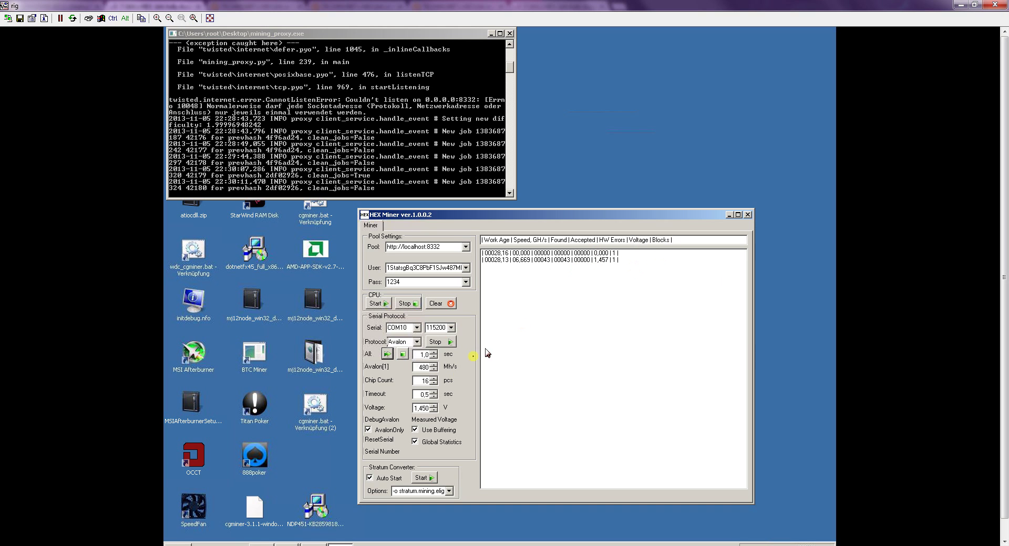
left_click(567, 260)
left_click(563, 268)
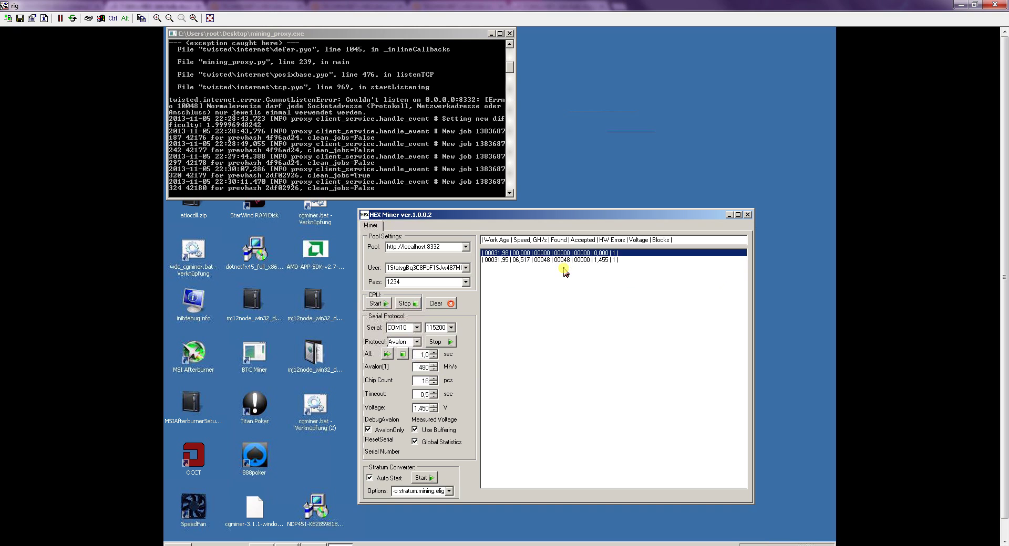
left_click(570, 265)
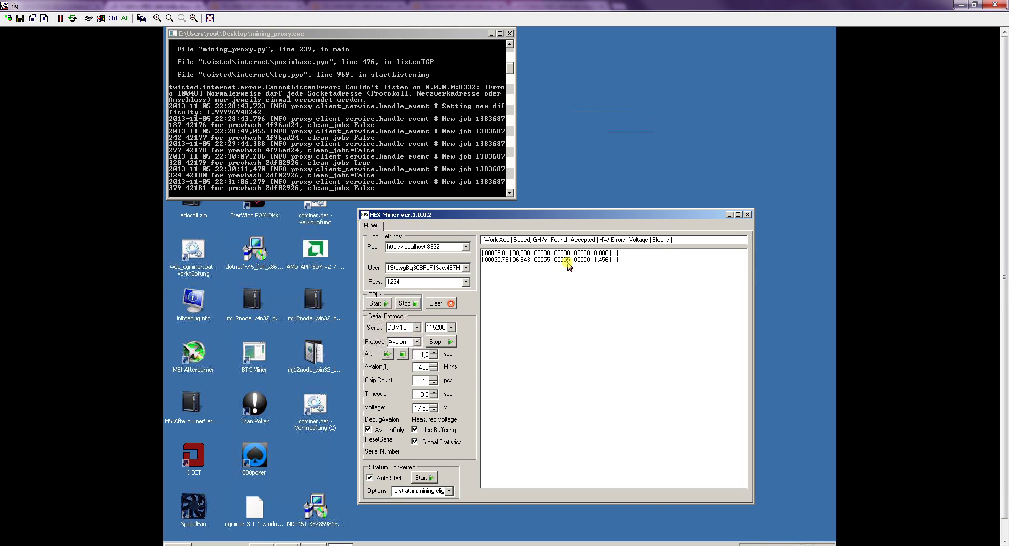
left_click(569, 264)
left_click(425, 408)
double_click(423, 408)
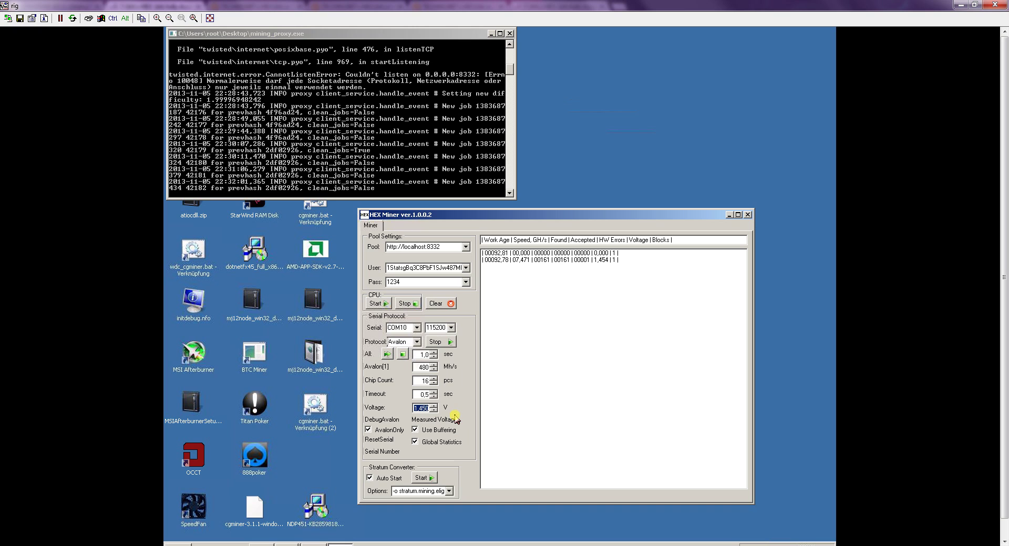
left_click(425, 409)
left_click(449, 492)
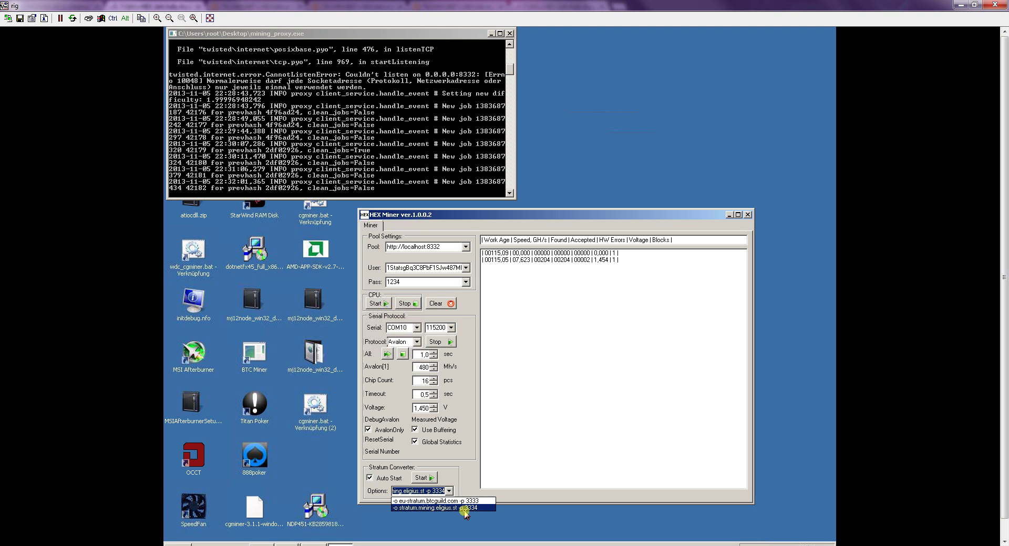
left_click(462, 473)
scroll(619, 290, "down", 1)
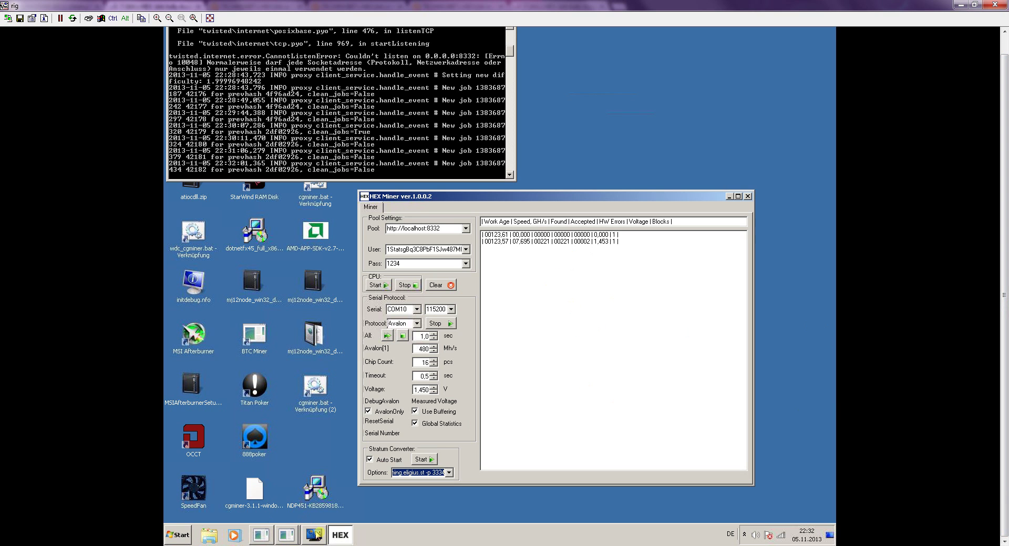
- Open Devices and Printers from the Control Panel and scroll to the USB Serial Ports COM7 and COM10
left_click(176, 538)
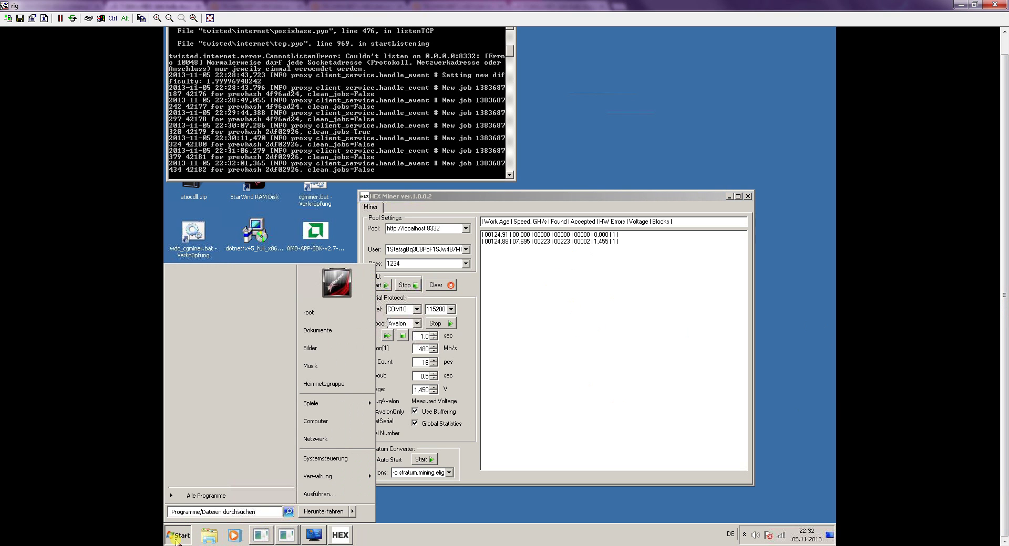
left_click(345, 466)
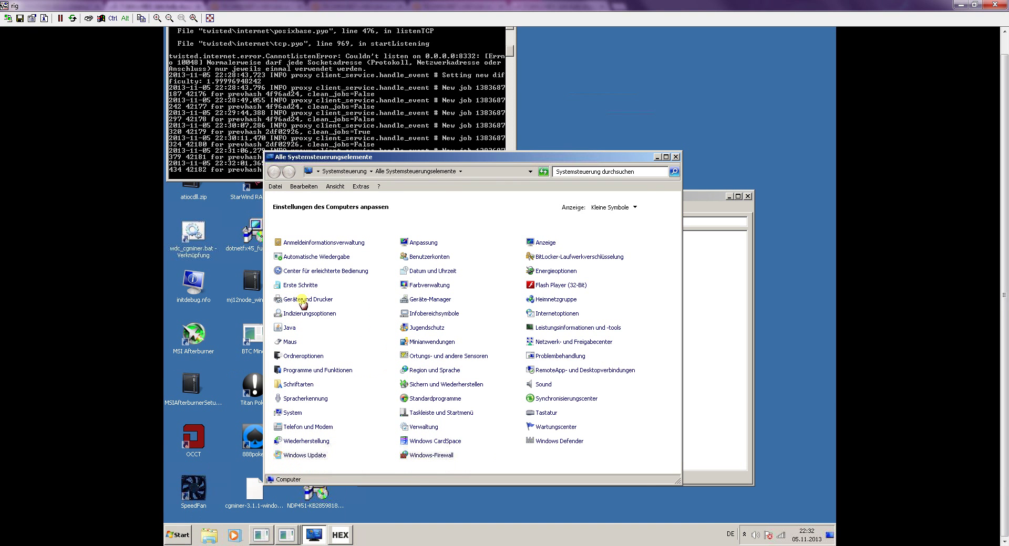
left_click(302, 299)
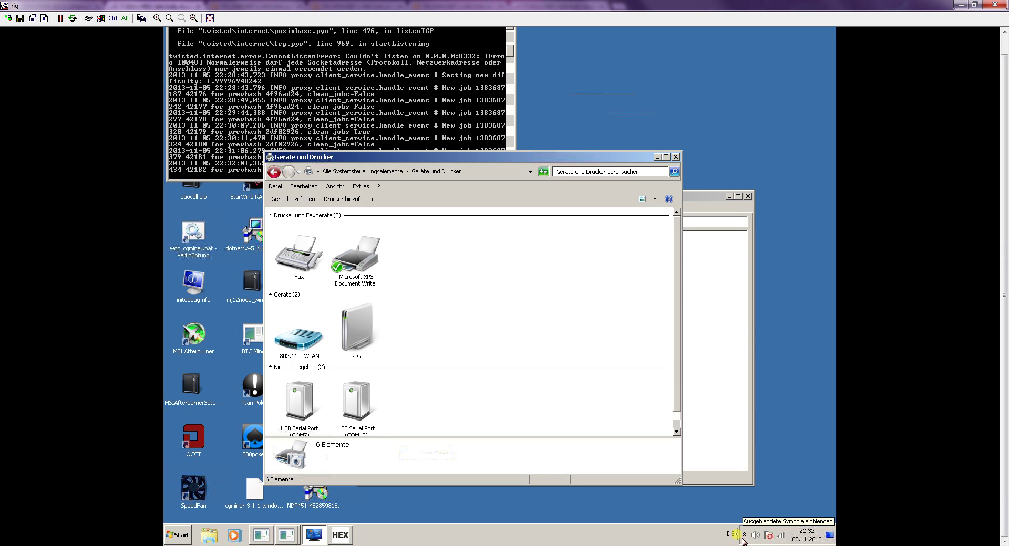
scroll(675, 362, "down", 1)
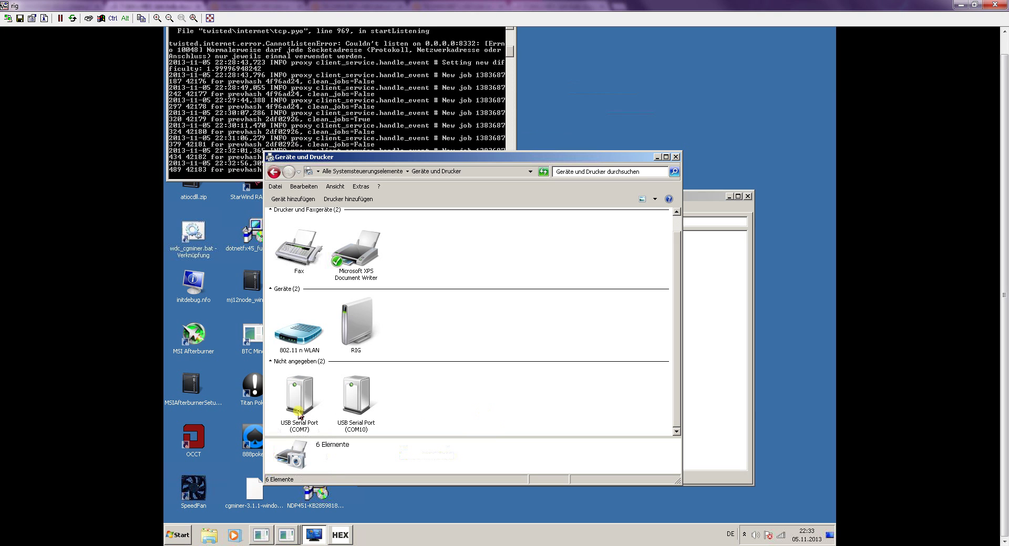
- Review the USB Serial Port (COM7) details, then close Devices and Printers
left_click(299, 415)
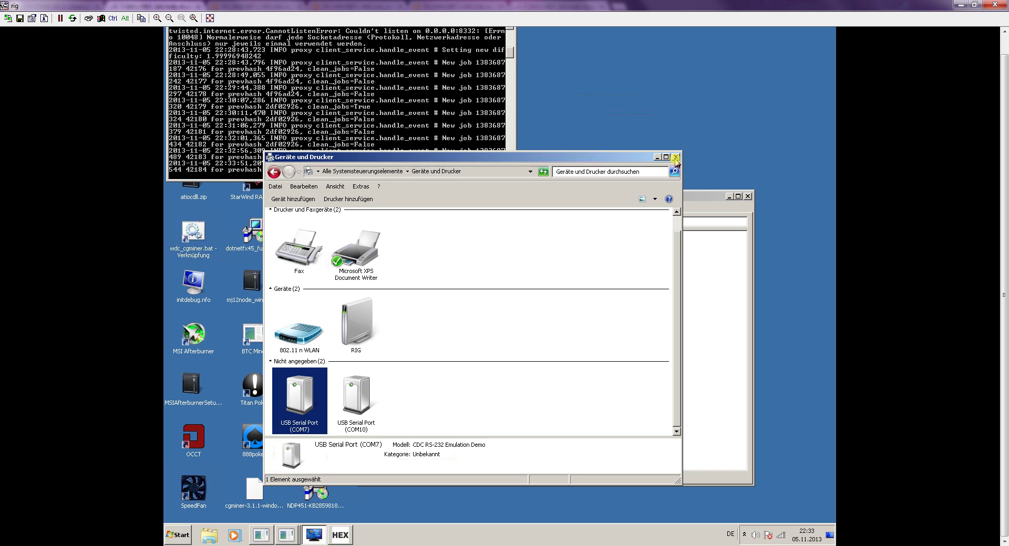
left_click(676, 157)
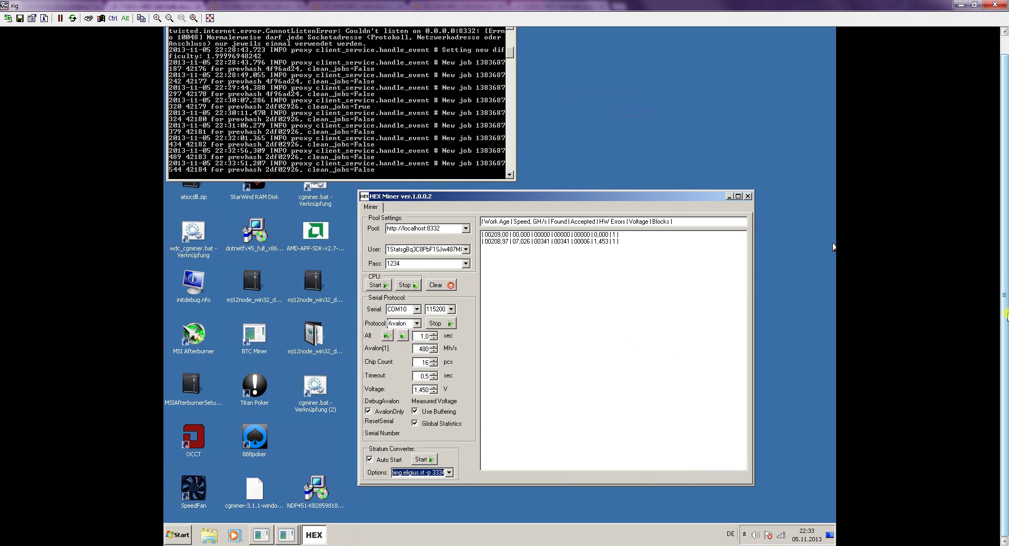
scroll(832, 266, "up", 1)
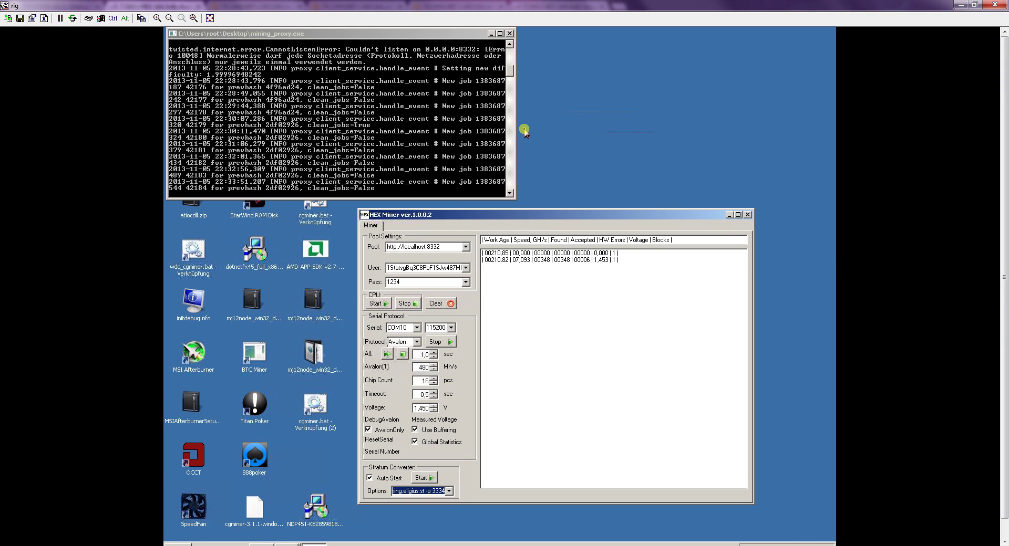